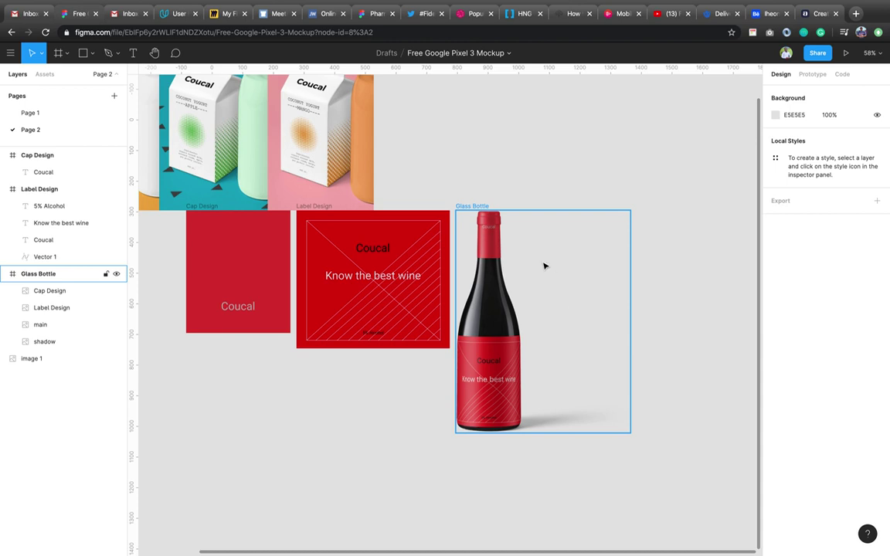
- Scroll the canvas over to the Glass Bottle frame with the red Coucal bottle
{"action": "scroll", "coordinate": [532, 364], "scroll_direction": "right", "scroll_amount": 1}
{"action": "scroll", "coordinate": [532, 363], "scroll_direction": "right", "scroll_amount": 4}
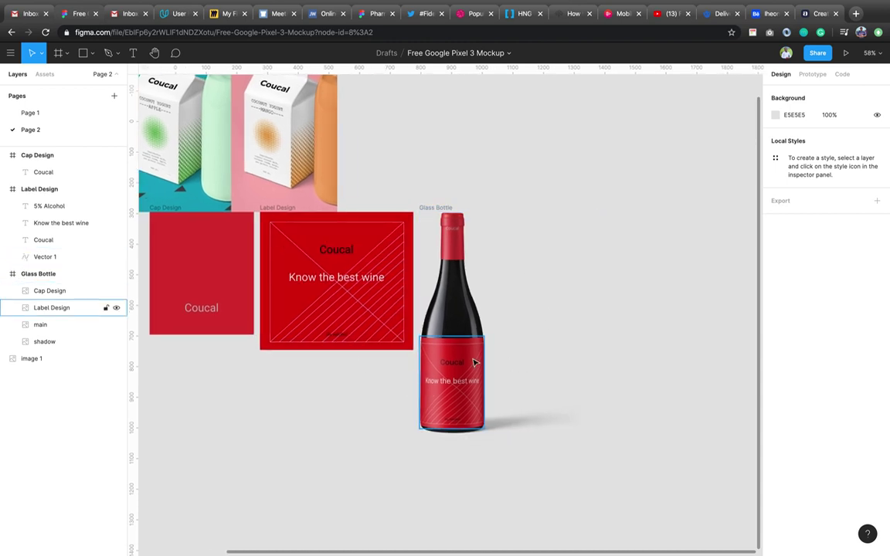
{"action": "scroll", "coordinate": [473, 363], "scroll_direction": "right", "scroll_amount": 2}
{"action": "scroll", "coordinate": [472, 363], "scroll_direction": "right", "scroll_amount": 2}
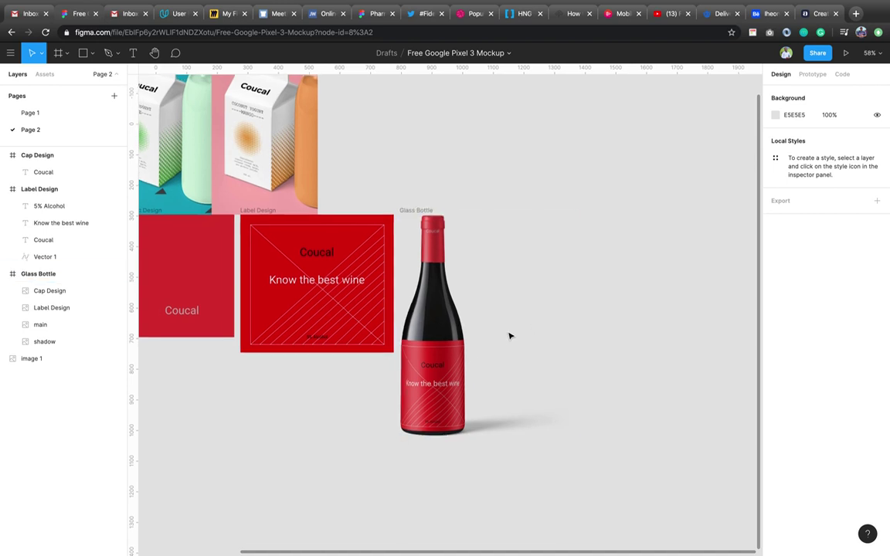
{"action": "scroll", "coordinate": [509, 334], "scroll_direction": "right", "scroll_amount": 5}
{"action": "scroll", "coordinate": [509, 334], "scroll_direction": "up", "scroll_amount": 2}
{"action": "scroll", "coordinate": [509, 336], "scroll_direction": "right", "scroll_amount": 6}
{"action": "scroll", "coordinate": [509, 336], "scroll_direction": "up", "scroll_amount": 1}
{"action": "scroll", "coordinate": [509, 335], "scroll_direction": "right", "scroll_amount": 2}
{"action": "scroll", "coordinate": [470, 296], "scroll_direction": "right", "scroll_amount": 2}
{"action": "scroll", "coordinate": [470, 296], "scroll_direction": "down", "scroll_amount": 1}
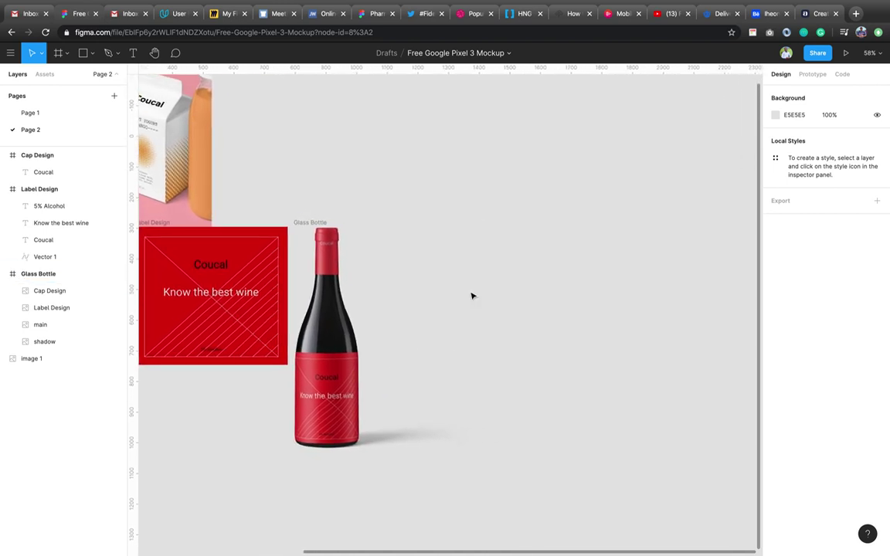
- Open the Glass Bottle frame's context menu to reach Plugins > Artboard Studio Mockups
{"action": "right_click", "coordinate": [468, 263]}
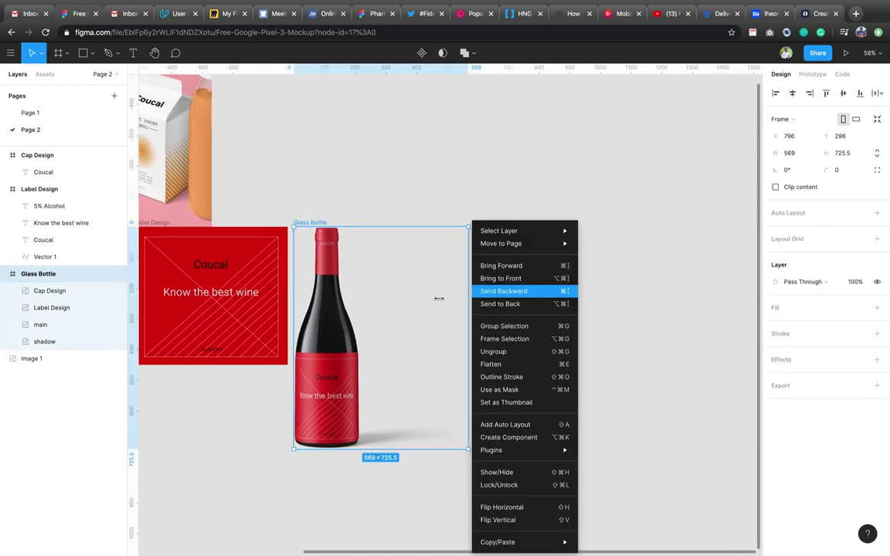
{"action": "scroll", "coordinate": [441, 300], "scroll_direction": "down", "scroll_amount": 2}
{"action": "scroll", "coordinate": [441, 301], "scroll_direction": "down", "scroll_amount": 3}
{"action": "scroll", "coordinate": [441, 301], "scroll_direction": "left", "scroll_amount": 2}
{"action": "scroll", "coordinate": [441, 302], "scroll_direction": "down", "scroll_amount": 4}
{"action": "scroll", "coordinate": [441, 303], "scroll_direction": "left", "scroll_amount": 2}
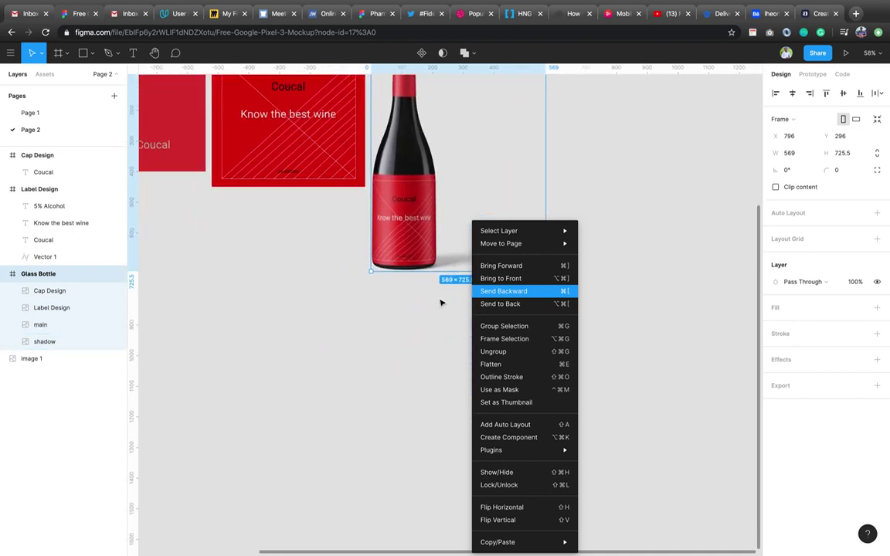
{"action": "scroll", "coordinate": [441, 304], "scroll_direction": "left", "scroll_amount": 1}
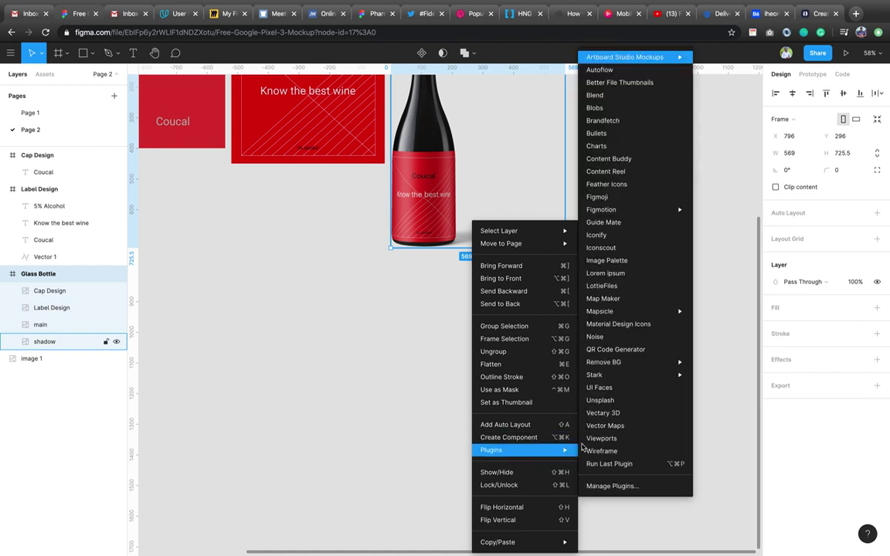
{"action": "mouse_move", "coordinate": [491, 450]}
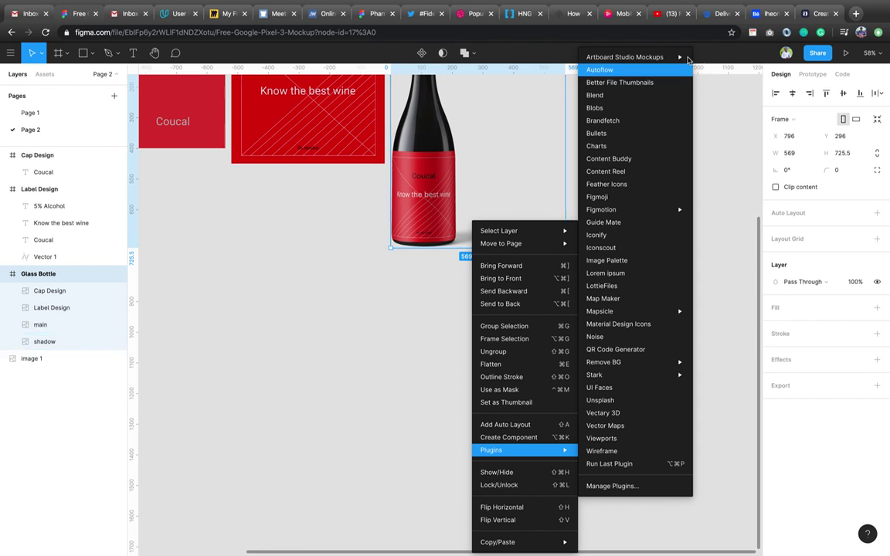
- Run Artboard Studio Mockups, glance at artboard.studio, and return to the Figma file
{"action": "left_click", "coordinate": [718, 58]}
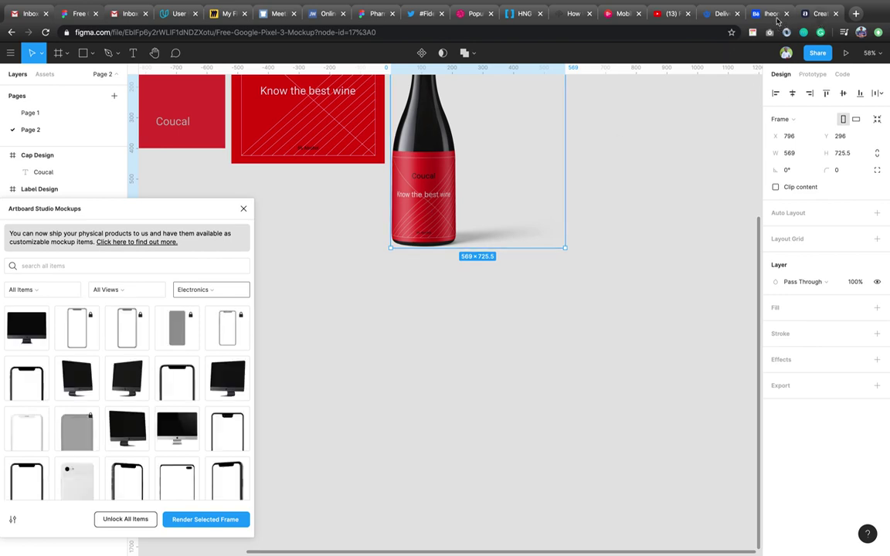
{"action": "left_click", "coordinate": [822, 13]}
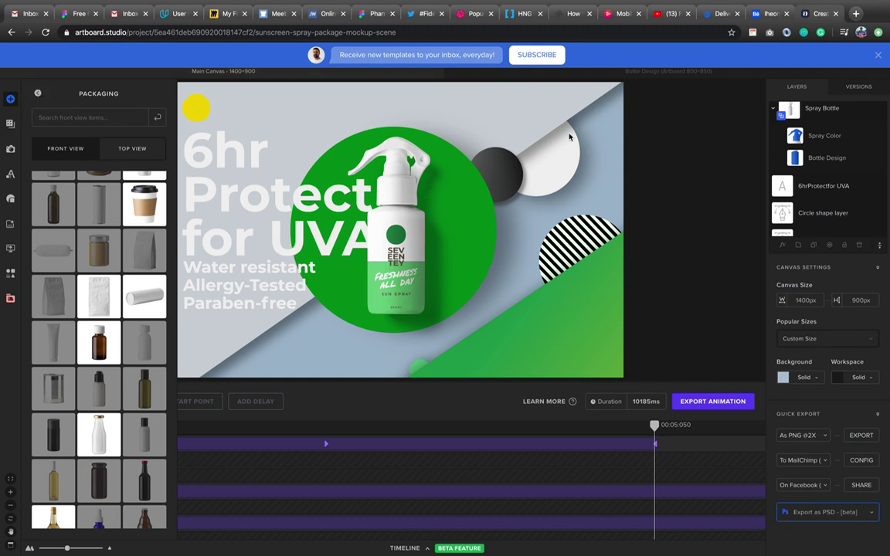
{"action": "left_click", "coordinate": [77, 14]}
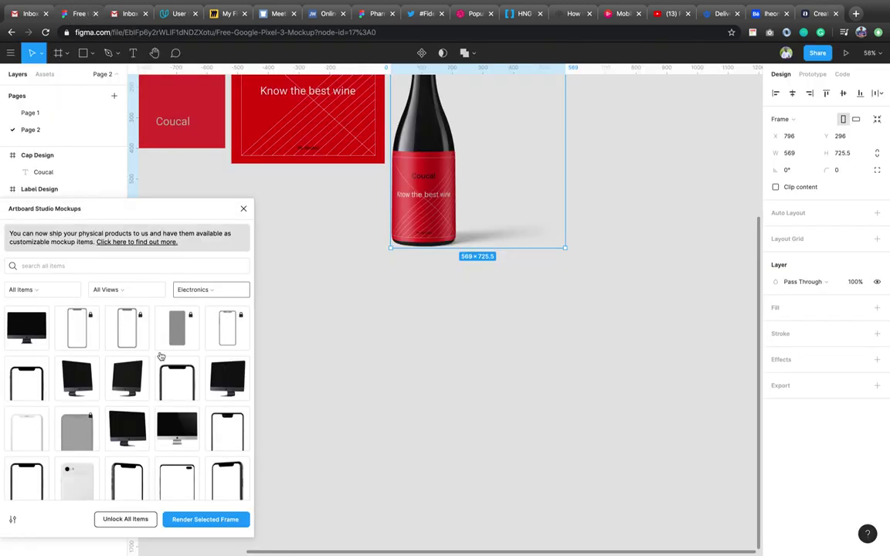
{"action": "scroll", "coordinate": [491, 194], "scroll_direction": "left", "scroll_amount": 3}
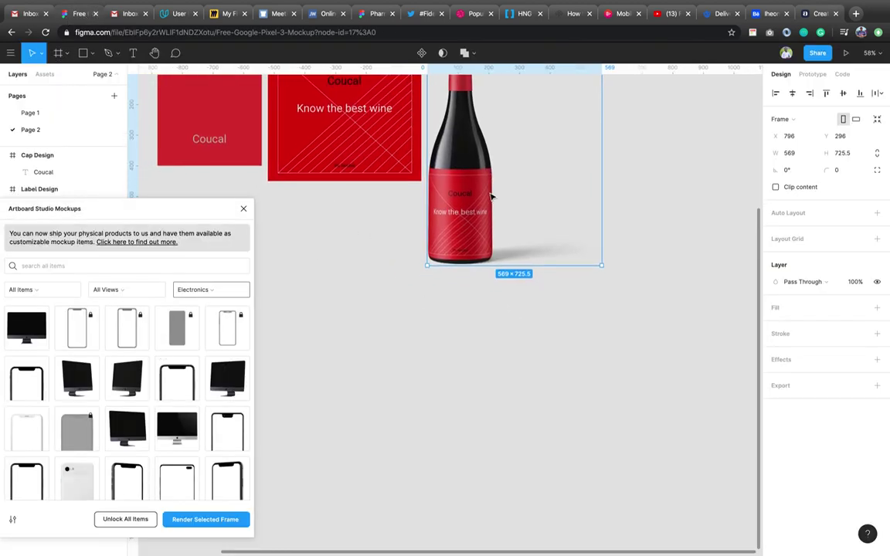
- Change the mockup category from Electronics to Packaging and skim the results
{"action": "left_click", "coordinate": [225, 288]}
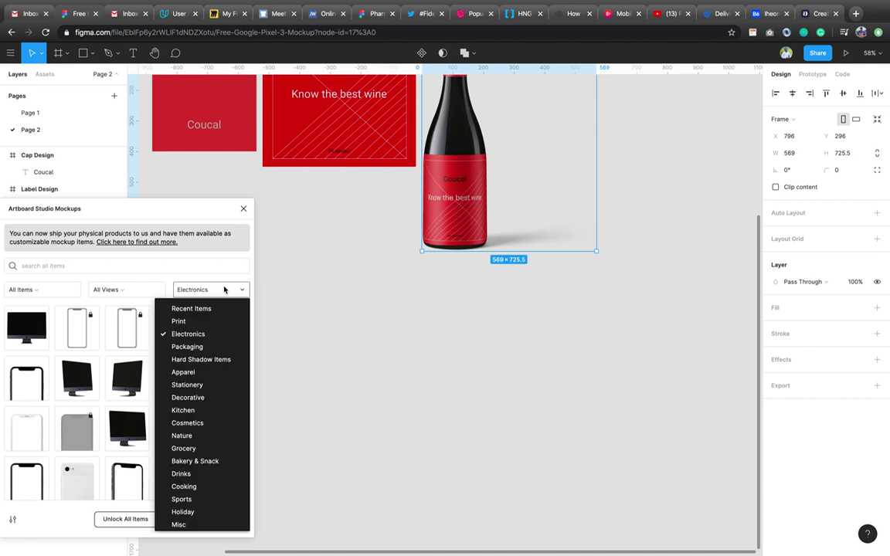
{"action": "left_click", "coordinate": [188, 346]}
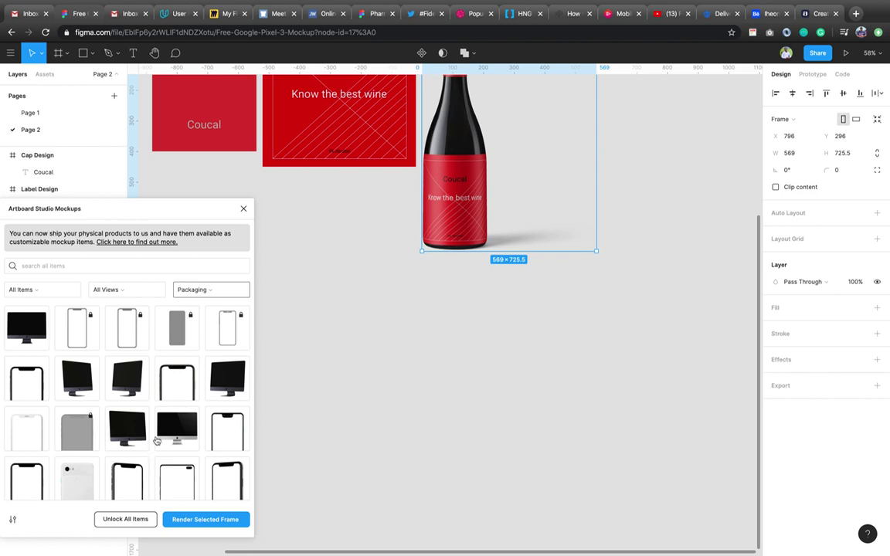
{"action": "scroll", "coordinate": [153, 446], "scroll_direction": "down", "scroll_amount": 2}
{"action": "scroll", "coordinate": [153, 446], "scroll_direction": "down", "scroll_amount": 2}
{"action": "scroll", "coordinate": [151, 444], "scroll_direction": "up", "scroll_amount": 3}
{"action": "scroll", "coordinate": [152, 444], "scroll_direction": "down", "scroll_amount": 1}
{"action": "scroll", "coordinate": [153, 442], "scroll_direction": "up", "scroll_amount": 2}
- Keep Packaging selected and scroll through the bottle, box and cap mockups
{"action": "left_click", "coordinate": [225, 291]}
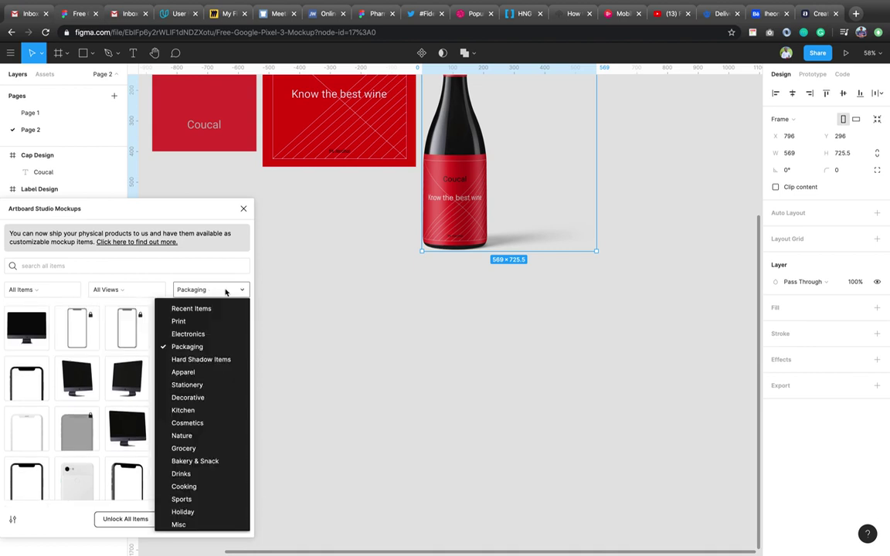
{"action": "left_click", "coordinate": [225, 291]}
{"action": "scroll", "coordinate": [153, 464], "scroll_direction": "down", "scroll_amount": 3}
{"action": "scroll", "coordinate": [153, 466], "scroll_direction": "down", "scroll_amount": 5}
{"action": "scroll", "coordinate": [153, 467], "scroll_direction": "down", "scroll_amount": 3}
{"action": "scroll", "coordinate": [152, 466], "scroll_direction": "down", "scroll_amount": 2}
{"action": "scroll", "coordinate": [153, 467], "scroll_direction": "down", "scroll_amount": 1}
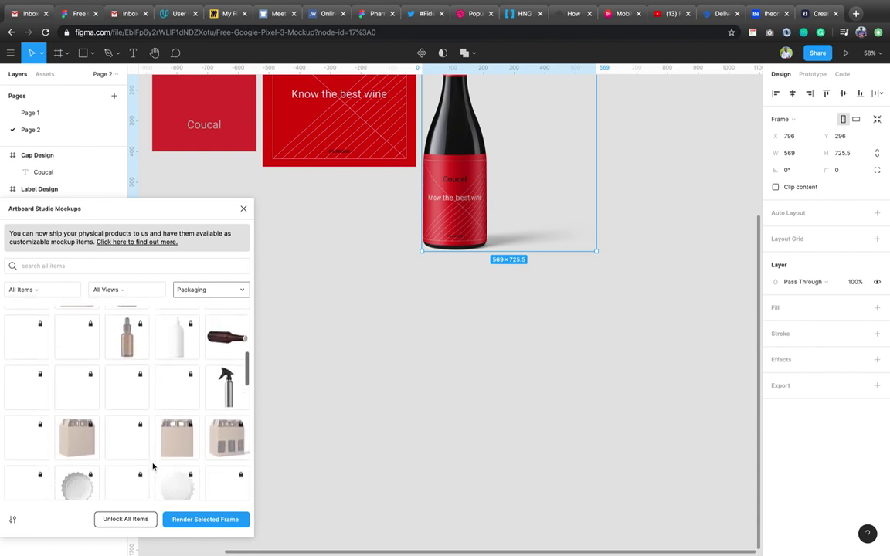
{"action": "scroll", "coordinate": [153, 466], "scroll_direction": "down", "scroll_amount": 1}
{"action": "scroll", "coordinate": [153, 466], "scroll_direction": "down", "scroll_amount": 1}
{"action": "scroll", "coordinate": [153, 466], "scroll_direction": "down", "scroll_amount": 2}
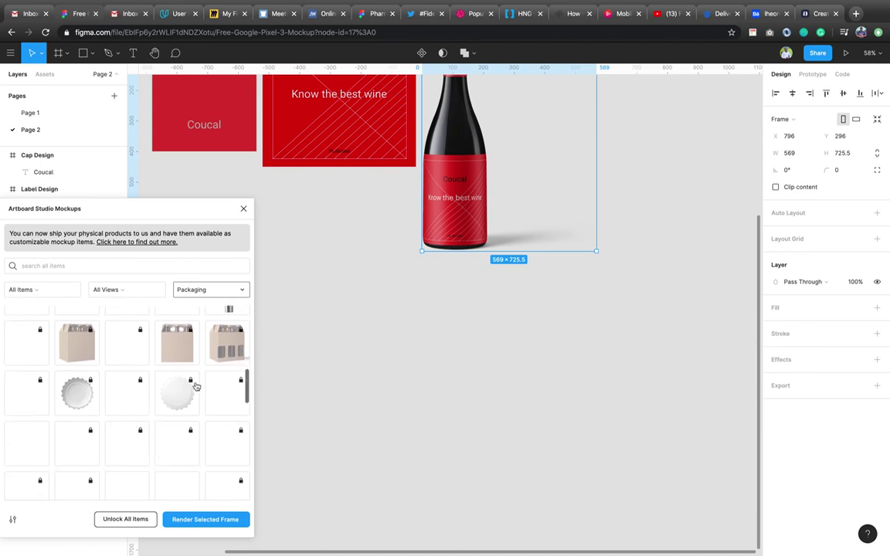
- Filter the packaging mockups to Free Items and browse for the dark wine bottle
{"action": "left_click", "coordinate": [61, 286]}
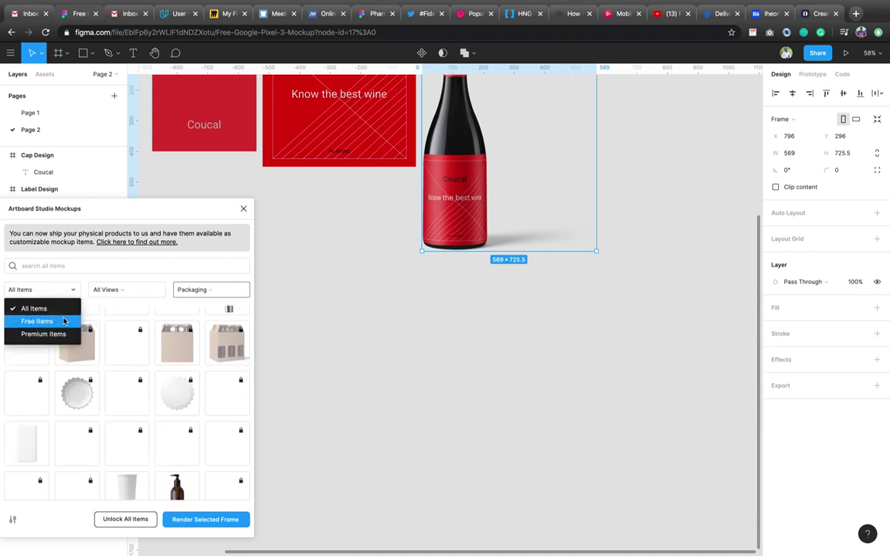
{"action": "left_click", "coordinate": [64, 321]}
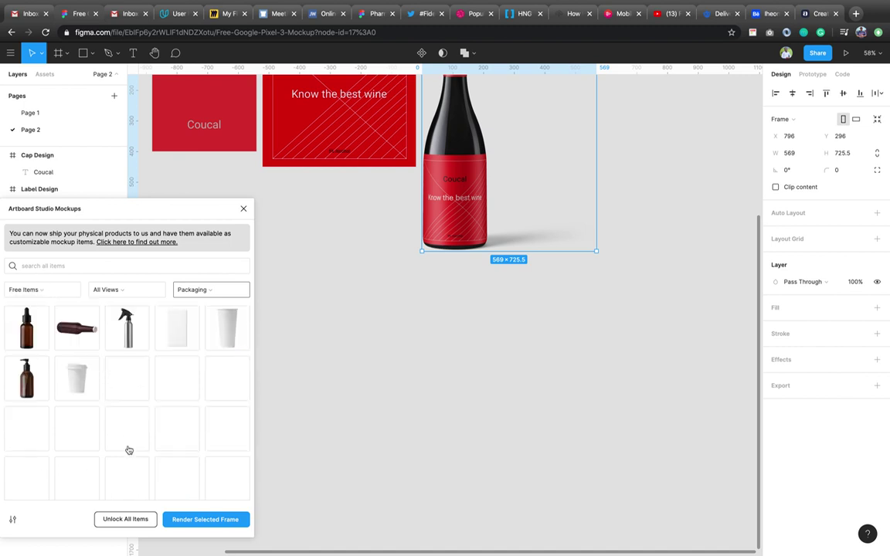
{"action": "scroll", "coordinate": [129, 450], "scroll_direction": "down", "scroll_amount": 2}
{"action": "scroll", "coordinate": [129, 450], "scroll_direction": "up", "scroll_amount": 2}
{"action": "scroll", "coordinate": [129, 450], "scroll_direction": "down", "scroll_amount": 2}
{"action": "scroll", "coordinate": [129, 450], "scroll_direction": "down", "scroll_amount": 2}
{"action": "scroll", "coordinate": [129, 450], "scroll_direction": "up", "scroll_amount": 3}
{"action": "scroll", "coordinate": [129, 450], "scroll_direction": "down", "scroll_amount": 2}
{"action": "scroll", "coordinate": [129, 450], "scroll_direction": "down", "scroll_amount": 2}
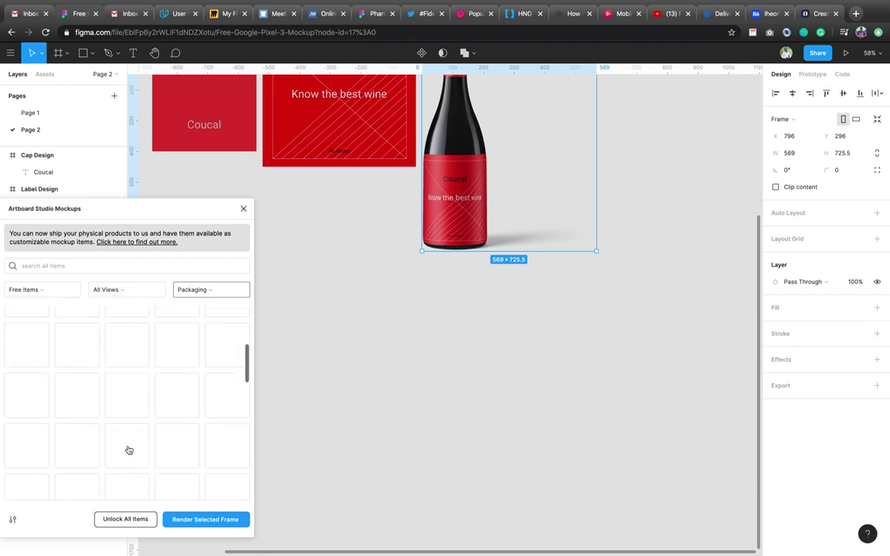
{"action": "scroll", "coordinate": [129, 450], "scroll_direction": "up", "scroll_amount": 5}
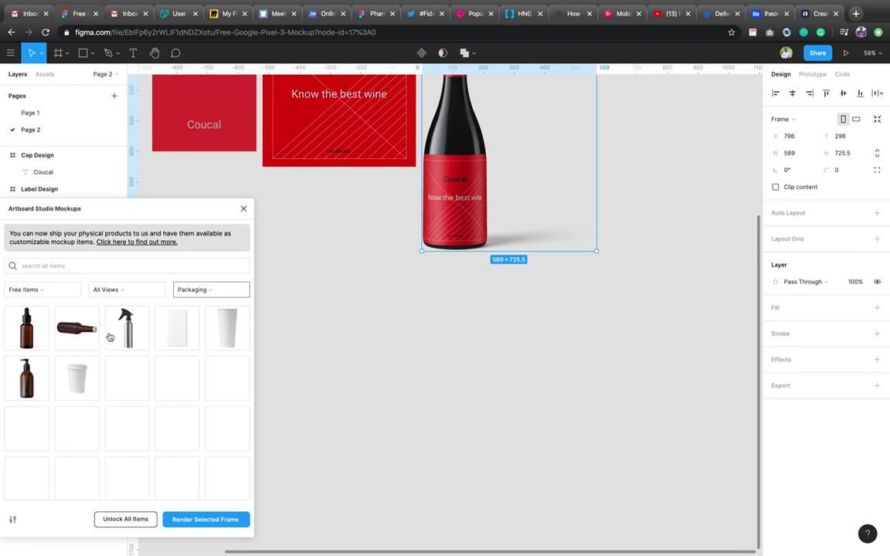
{"action": "scroll", "coordinate": [136, 382], "scroll_direction": "down", "scroll_amount": 1}
{"action": "scroll", "coordinate": [137, 383], "scroll_direction": "up", "scroll_amount": 1}
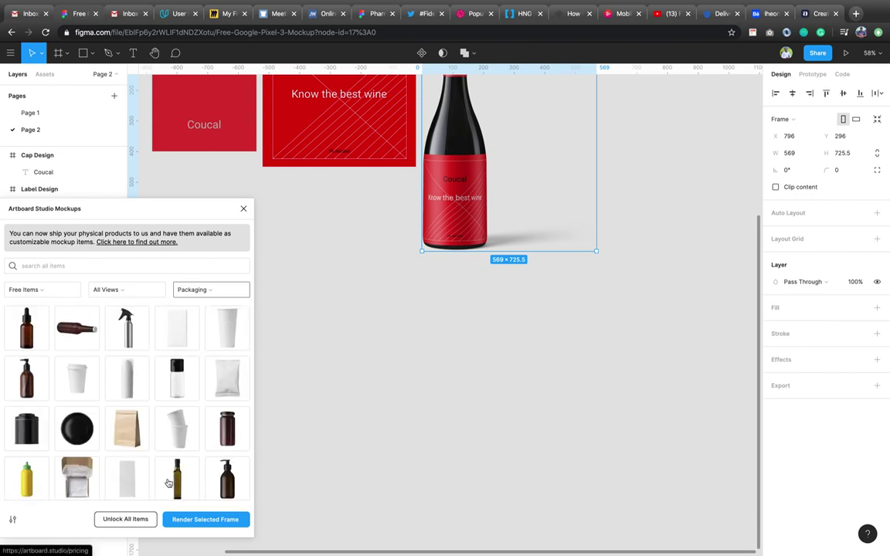
{"action": "scroll", "coordinate": [169, 480], "scroll_direction": "down", "scroll_amount": 2}
{"action": "scroll", "coordinate": [169, 482], "scroll_direction": "down", "scroll_amount": 2}
{"action": "scroll", "coordinate": [171, 482], "scroll_direction": "down", "scroll_amount": 1}
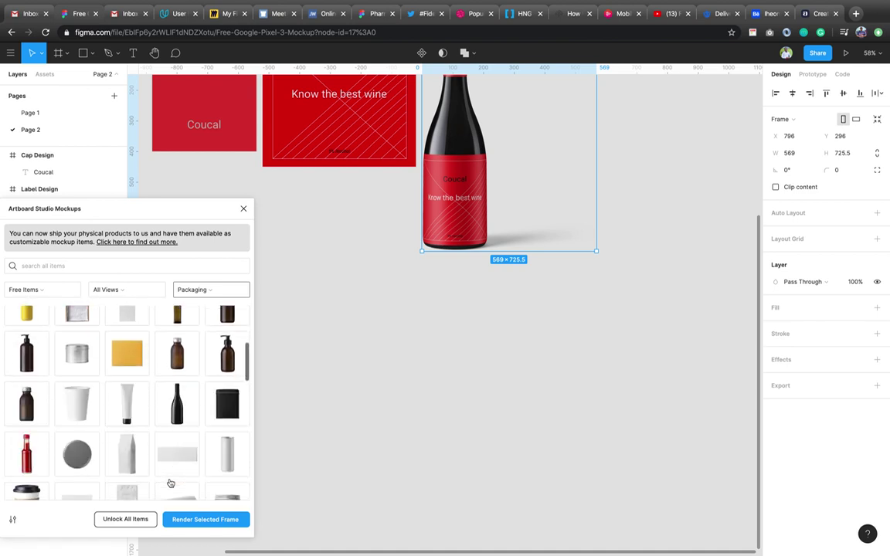
{"action": "scroll", "coordinate": [171, 482], "scroll_direction": "down", "scroll_amount": 2}
{"action": "scroll", "coordinate": [170, 471], "scroll_direction": "up", "scroll_amount": 1}
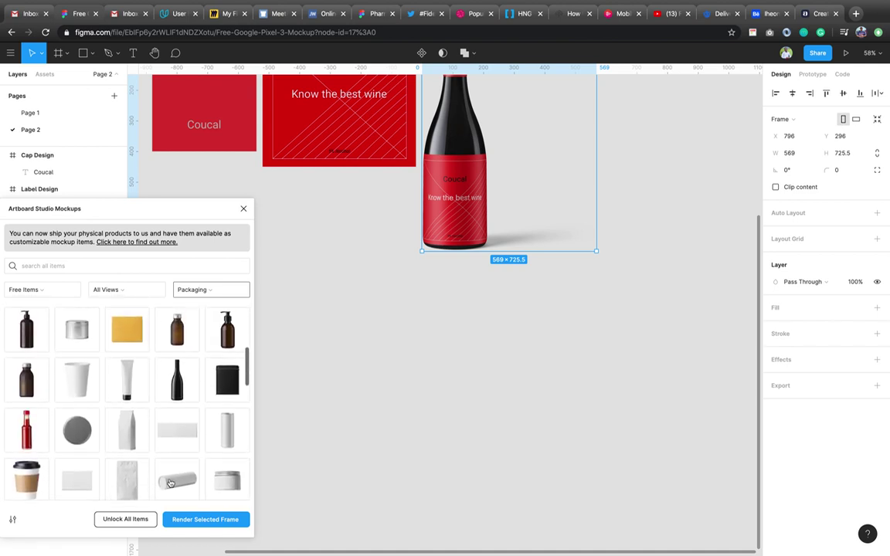
- Insert the dark wine bottle mockup and inspect its blank Cap Design and Label Design frames
{"action": "left_click", "coordinate": [187, 399]}
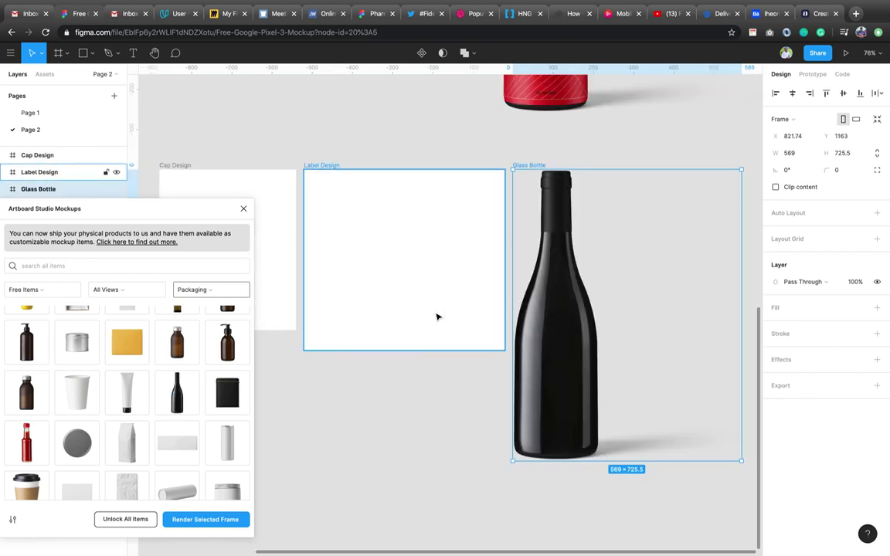
{"action": "scroll", "coordinate": [436, 317], "scroll_direction": "left", "scroll_amount": 1}
{"action": "scroll", "coordinate": [436, 316], "scroll_direction": "down", "scroll_amount": 2}
{"action": "scroll", "coordinate": [436, 316], "scroll_direction": "down", "scroll_amount": 1}
{"action": "scroll", "coordinate": [436, 316], "scroll_direction": "down", "scroll_amount": 2}
{"action": "scroll", "coordinate": [436, 317], "scroll_direction": "down", "scroll_amount": 1}
{"action": "scroll", "coordinate": [436, 317], "scroll_direction": "down", "scroll_amount": 1}
{"action": "scroll", "coordinate": [437, 318], "scroll_direction": "down", "scroll_amount": 2}
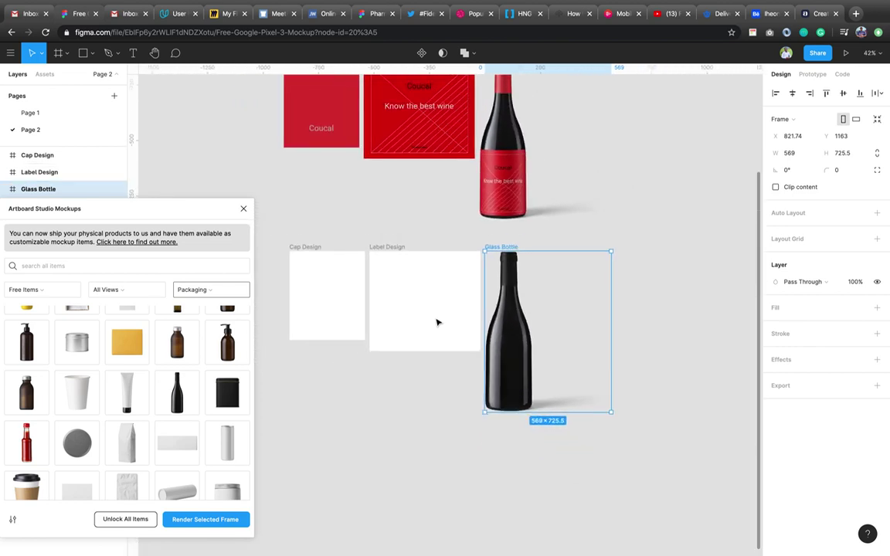
{"action": "scroll", "coordinate": [437, 321], "scroll_direction": "up", "scroll_amount": 3}
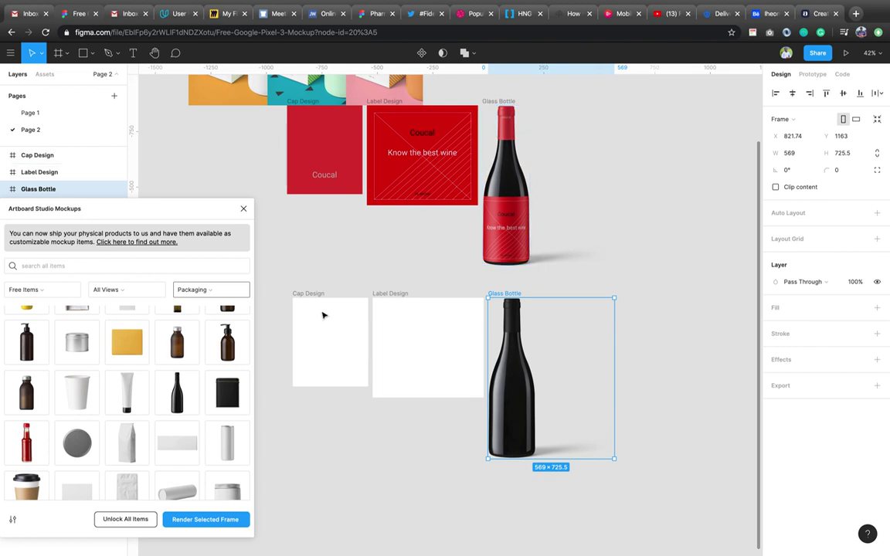
{"action": "scroll", "coordinate": [337, 299], "scroll_direction": "up", "scroll_amount": 10}
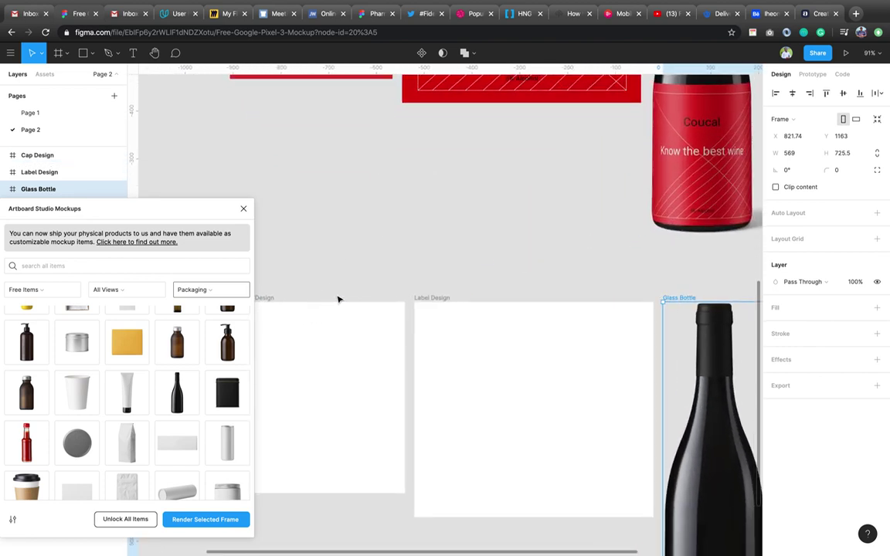
- Fill the Cap Design frame with deep red 971313
{"action": "left_click", "coordinate": [290, 298]}
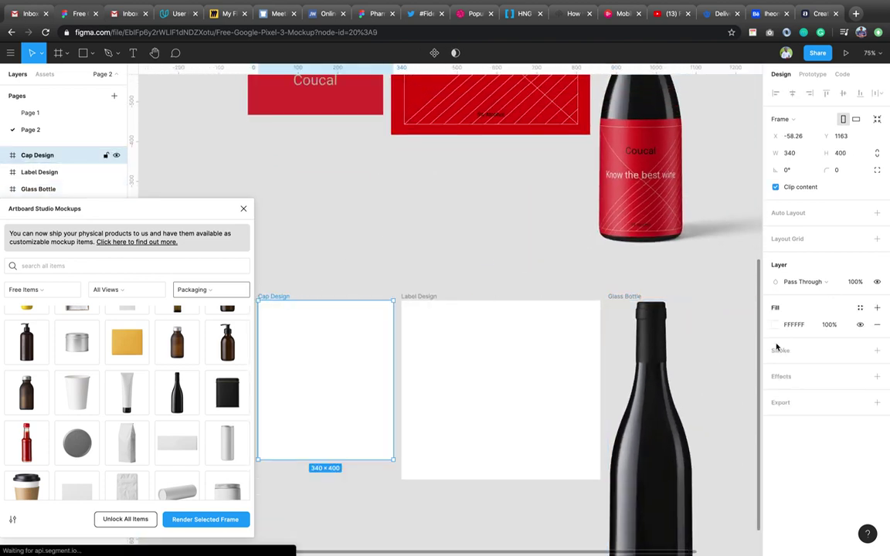
{"action": "left_click", "coordinate": [775, 325]}
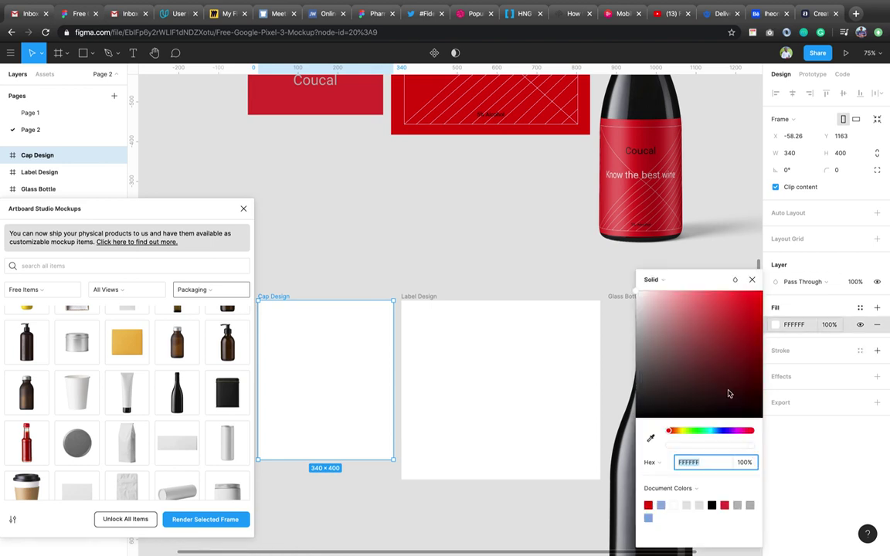
{"action": "left_click", "coordinate": [649, 505]}
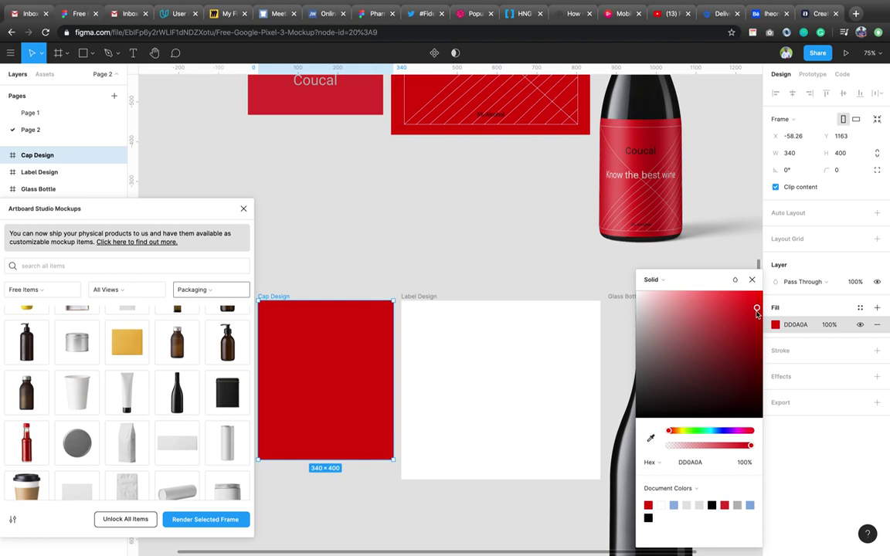
{"action": "left_click_drag", "start_coordinate": [748, 331], "coordinate": [747, 349]}
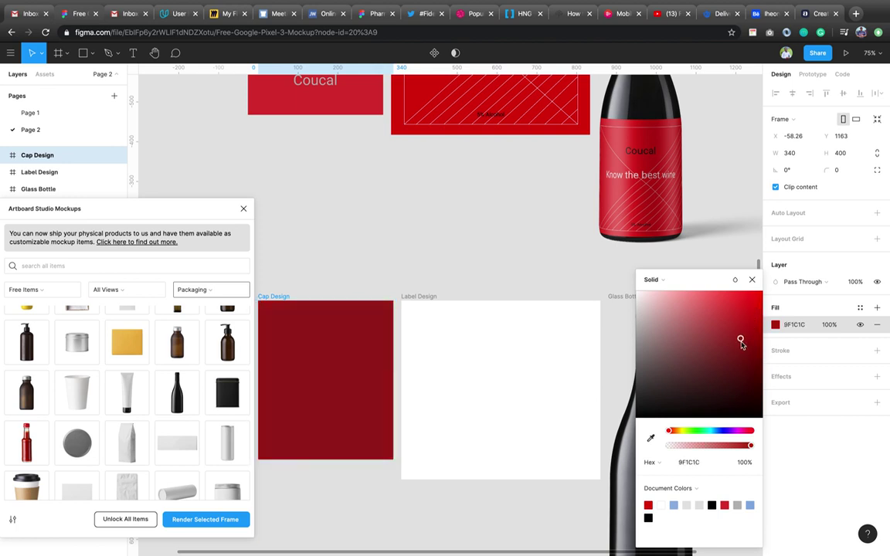
{"action": "left_click", "coordinate": [751, 281]}
- Add 'Fizia Wine' text inside the cap frame at font size 36
{"action": "key", "text": "t"}
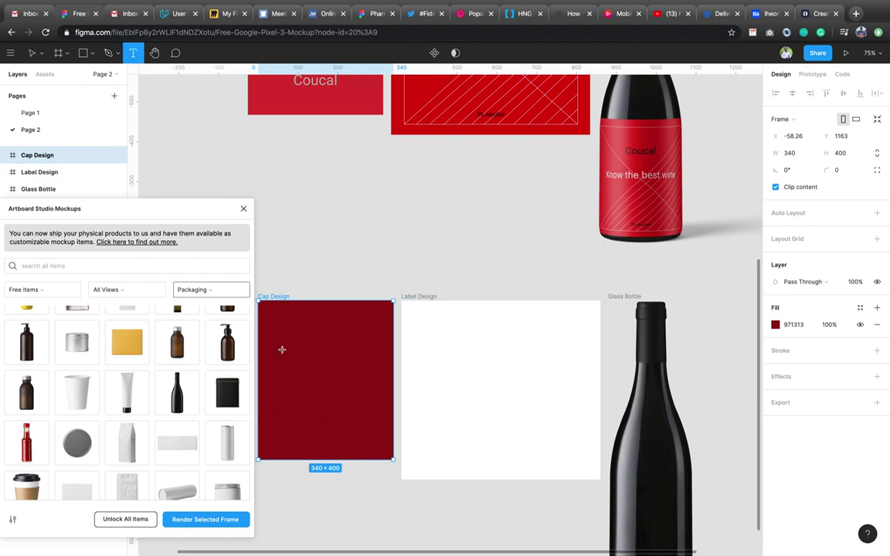
{"action": "left_click", "coordinate": [287, 349]}
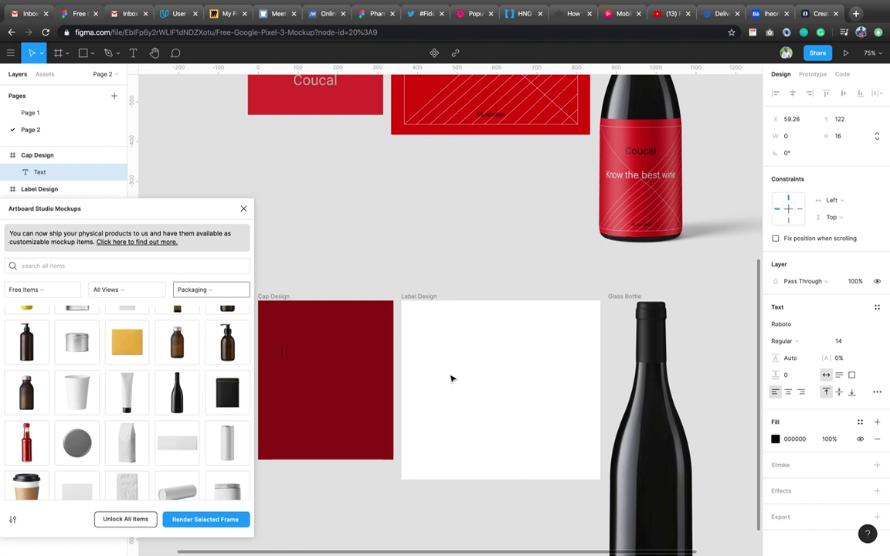
{"action": "type", "text": "Fizia"}
{"action": "type", "text": " Wine"}
{"action": "key", "text": "Escape"}
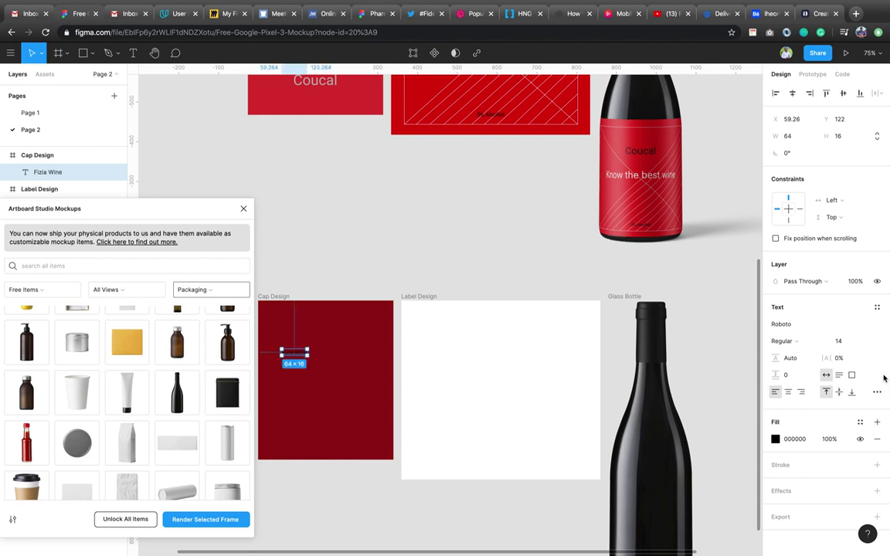
{"action": "left_click", "coordinate": [865, 340]}
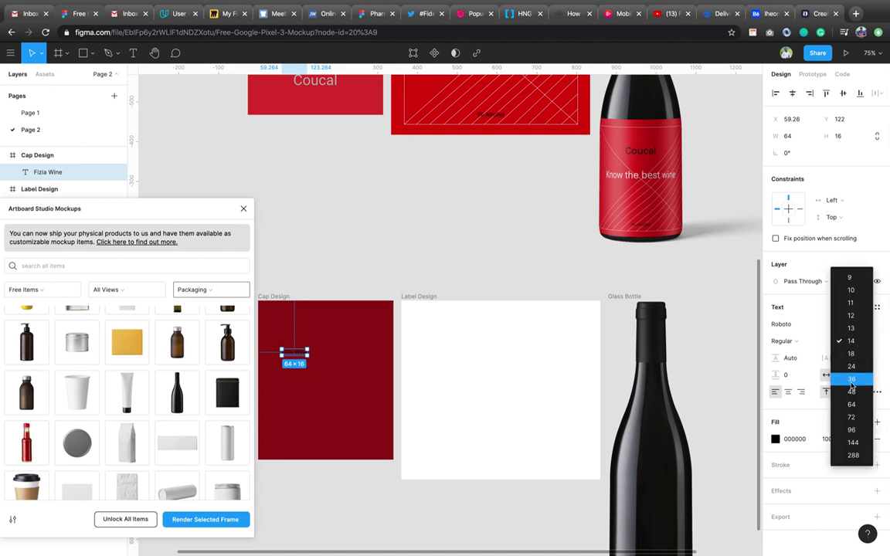
{"action": "left_click", "coordinate": [854, 379]}
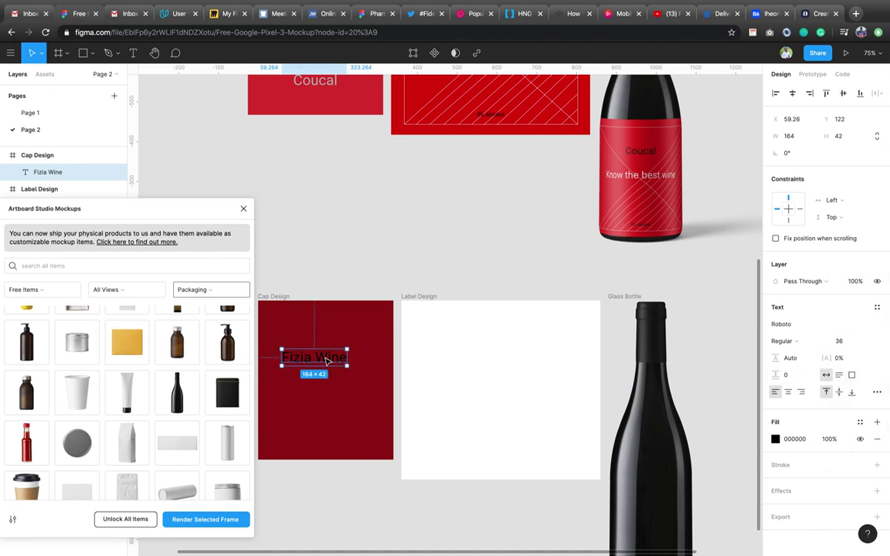
- Move the Fizia Wine text near the bottom, colour it FFFFFF, and centre it horizontally
{"action": "left_click_drag", "start_coordinate": [327, 365], "coordinate": [332, 446]}
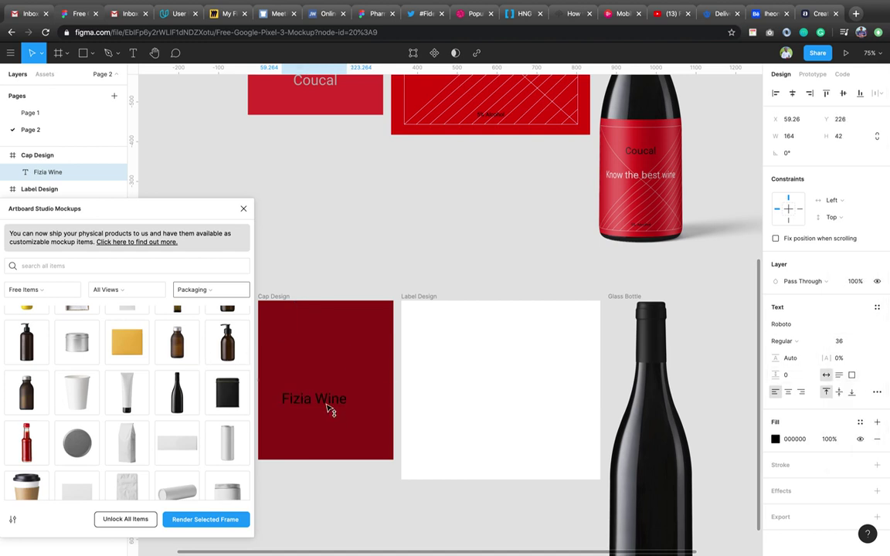
{"action": "left_click", "coordinate": [329, 443]}
{"action": "left_click_drag", "start_coordinate": [329, 440], "coordinate": [331, 427]}
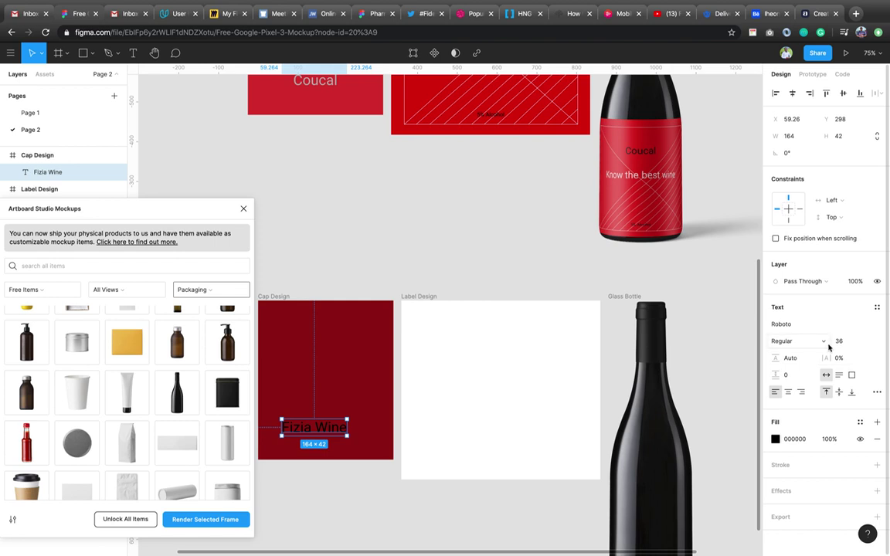
{"action": "left_click", "coordinate": [799, 439]}
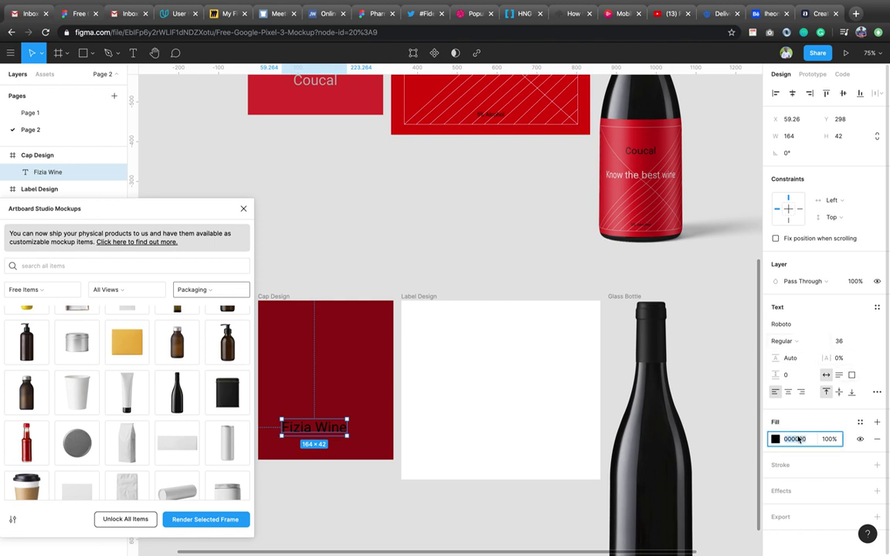
{"action": "type", "text": "ffffff"}
{"action": "key", "text": "Return"}
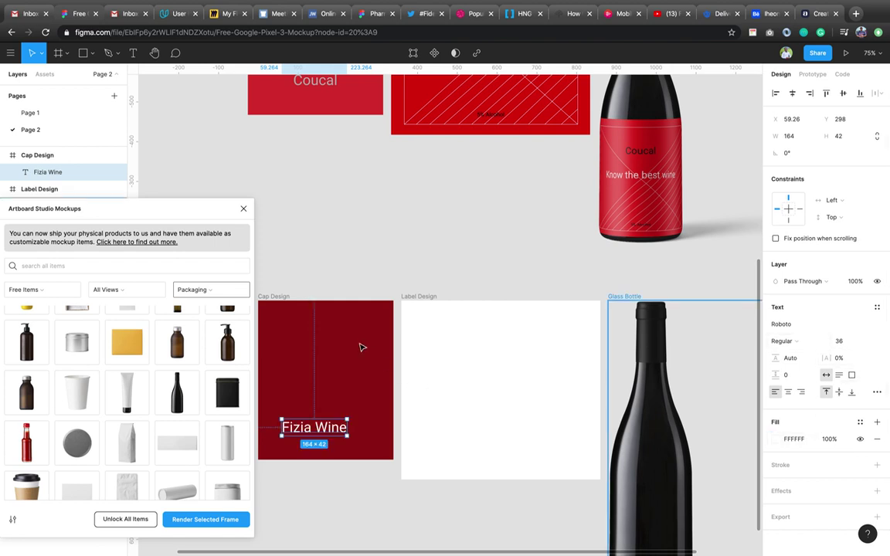
{"action": "left_click", "coordinate": [273, 298]}
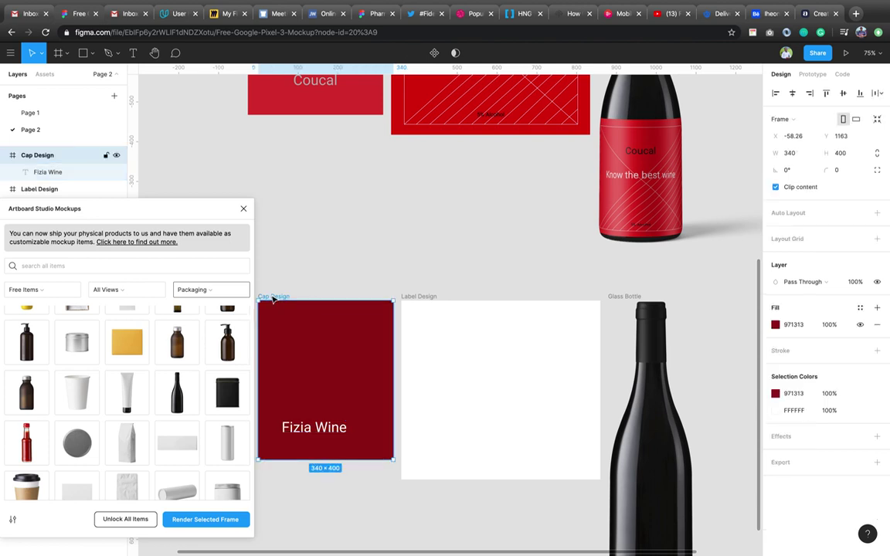
{"action": "left_click", "coordinate": [338, 435]}
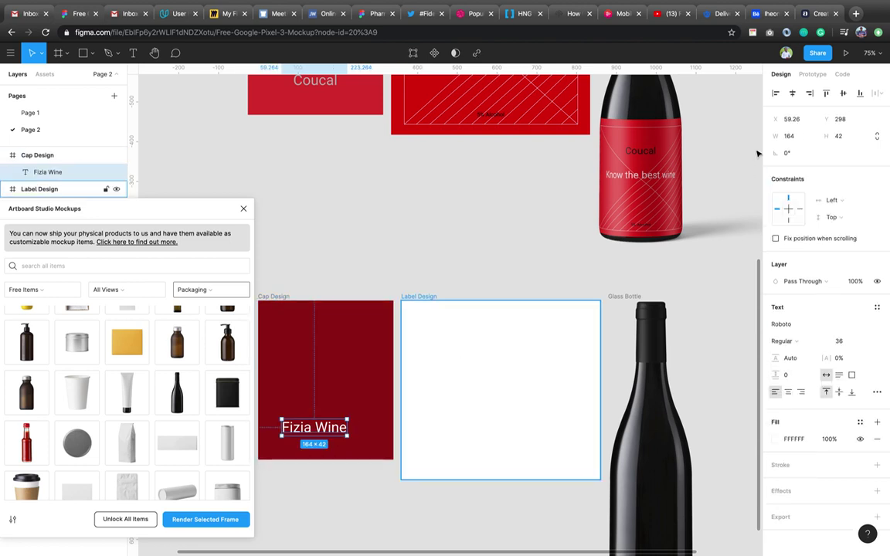
{"action": "left_click", "coordinate": [791, 93]}
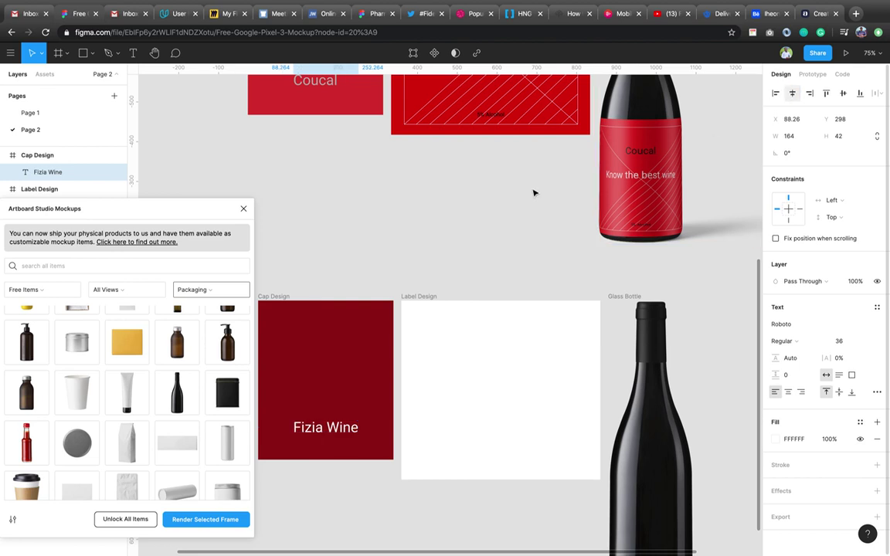
- Render the Cap Design frame onto the bottle and check the dark red Fizia Wine cap
{"action": "left_click", "coordinate": [274, 296]}
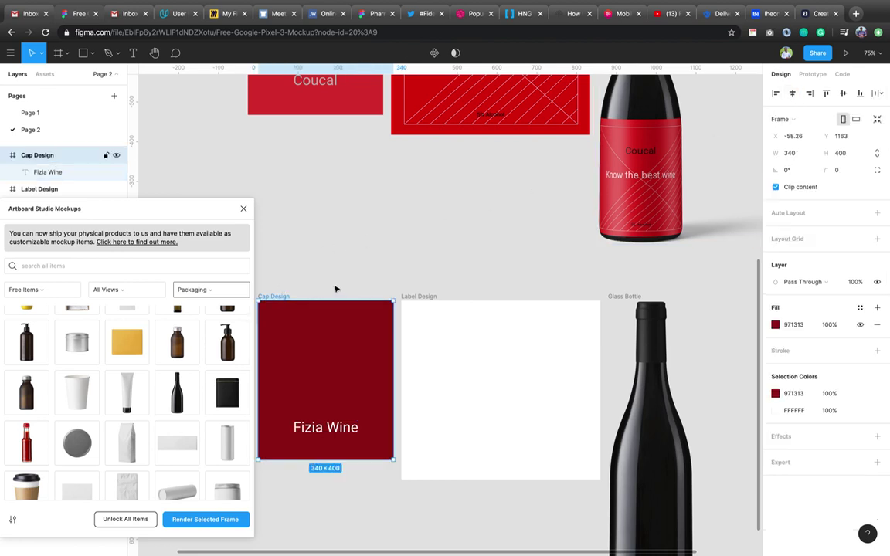
{"action": "left_click", "coordinate": [203, 522]}
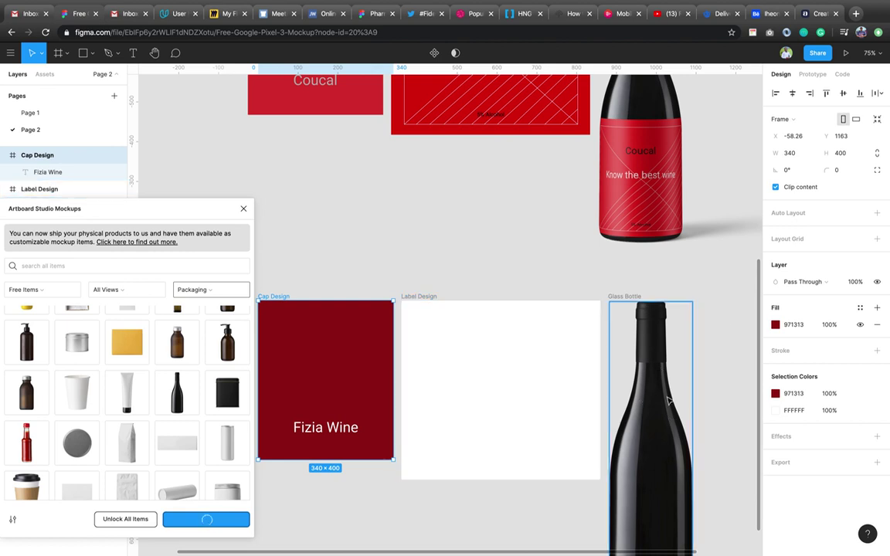
{"action": "scroll", "coordinate": [665, 389], "scroll_direction": "down", "scroll_amount": 2}
{"action": "scroll", "coordinate": [668, 400], "scroll_direction": "down", "scroll_amount": 1}
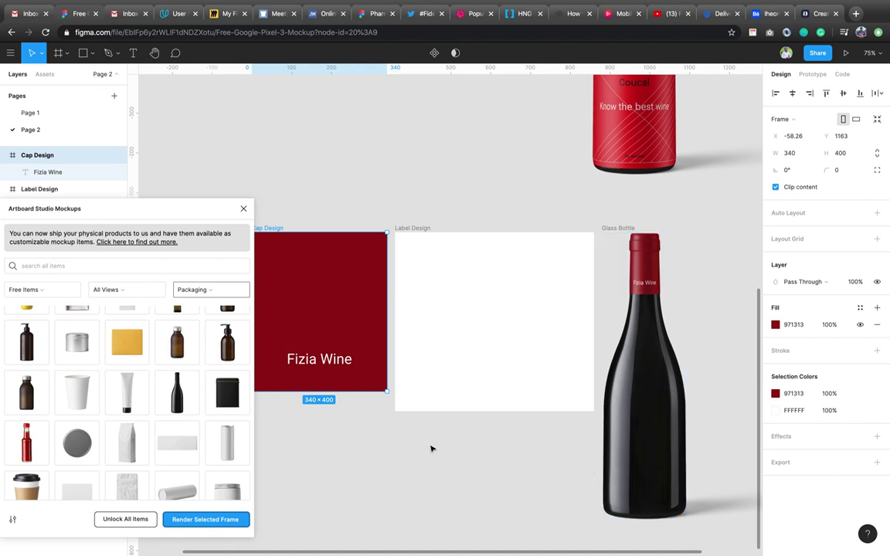
{"action": "scroll", "coordinate": [601, 256], "scroll_direction": "up", "scroll_amount": 2}
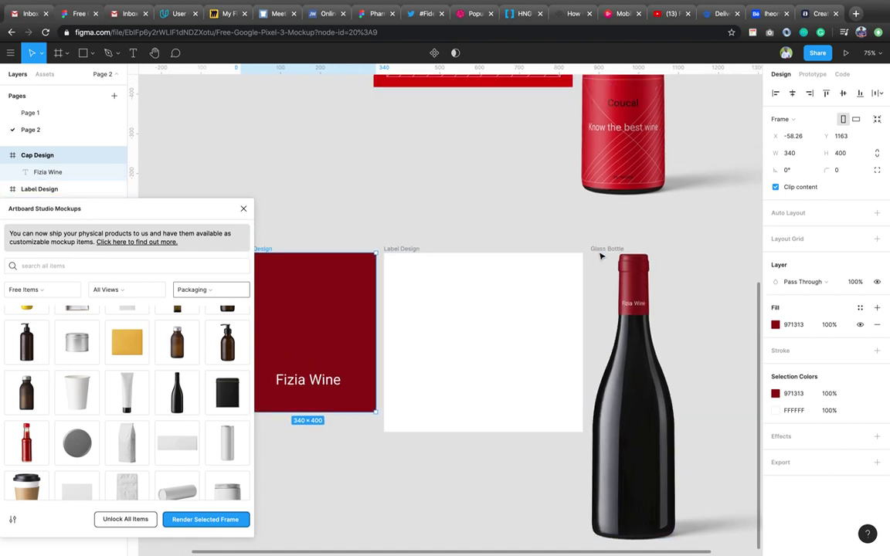
{"action": "scroll", "coordinate": [601, 255], "scroll_direction": "up", "scroll_amount": 3}
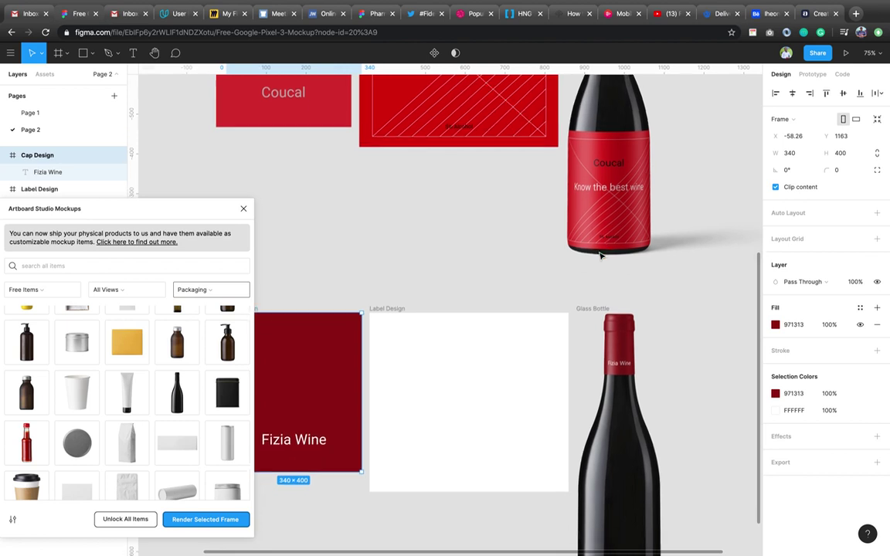
{"action": "scroll", "coordinate": [600, 255], "scroll_direction": "down", "scroll_amount": 2}
{"action": "scroll", "coordinate": [601, 256], "scroll_direction": "down", "scroll_amount": 3}
{"action": "scroll", "coordinate": [601, 255], "scroll_direction": "down", "scroll_amount": 1}
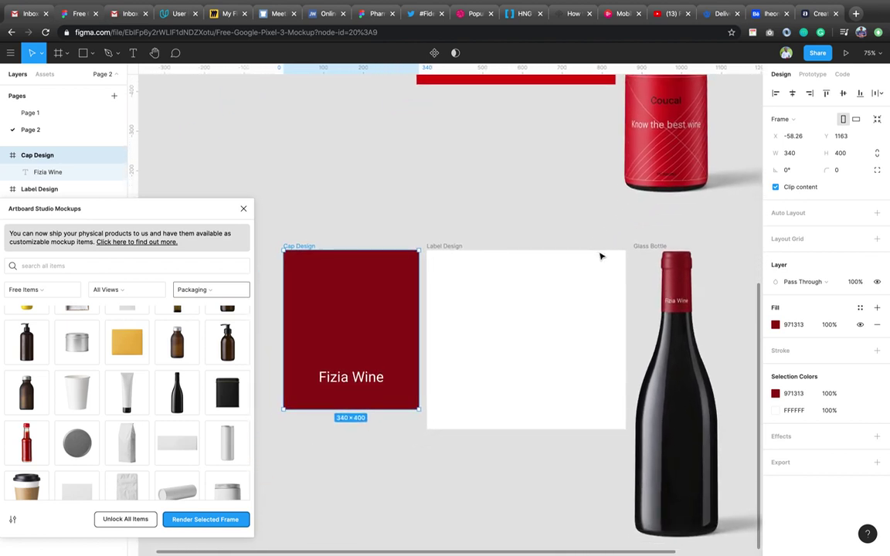
- Fill the Label Design frame dark red and add white FFFFFF 'Fizia Wine' text
{"action": "left_click", "coordinate": [432, 264]}
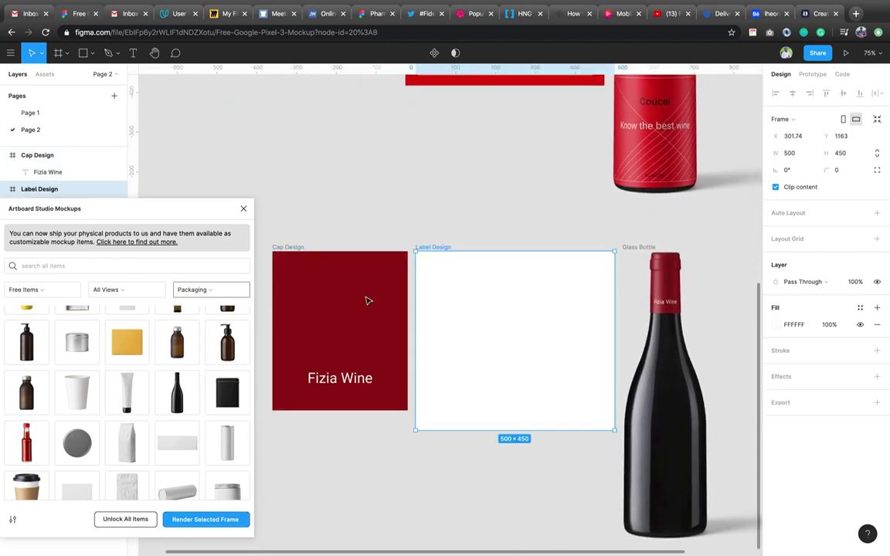
{"action": "left_click", "coordinate": [358, 296]}
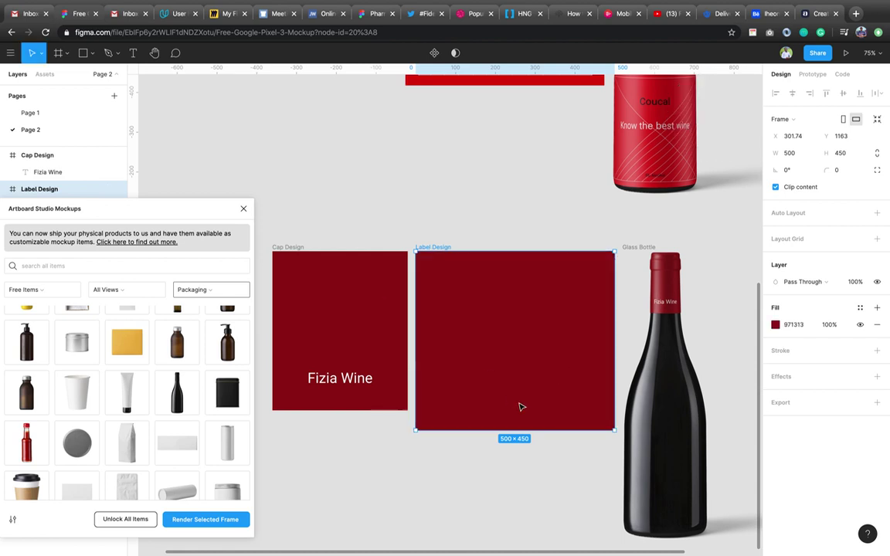
{"action": "key", "text": "t"}
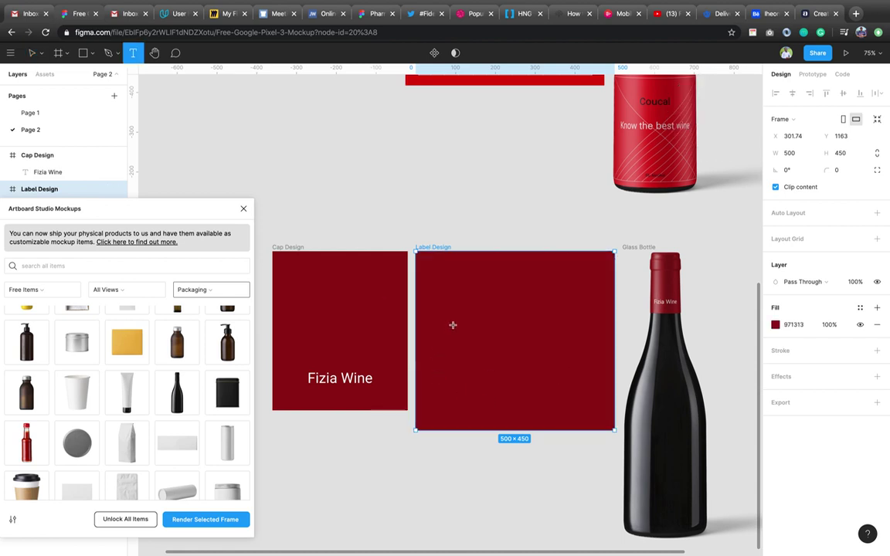
{"action": "left_click", "coordinate": [474, 321]}
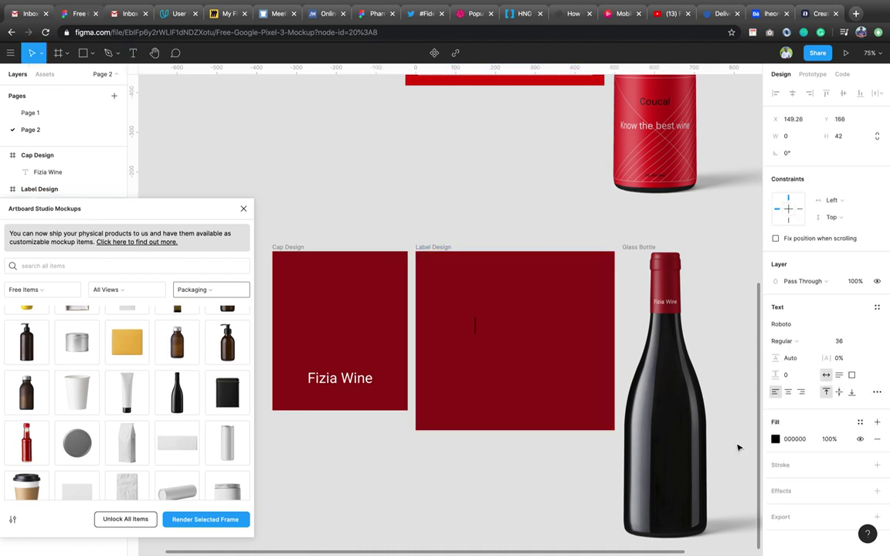
{"action": "type", "text": "Fiz"}
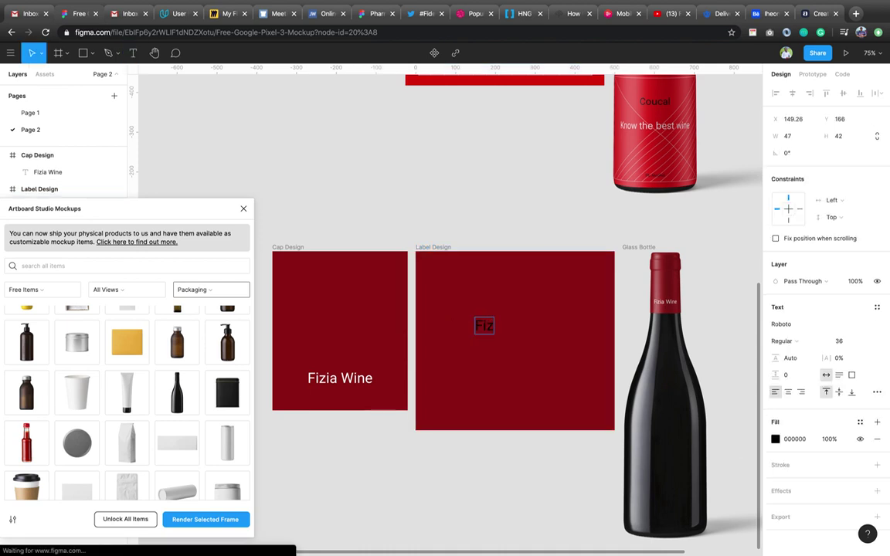
{"action": "type", "text": "ia"}
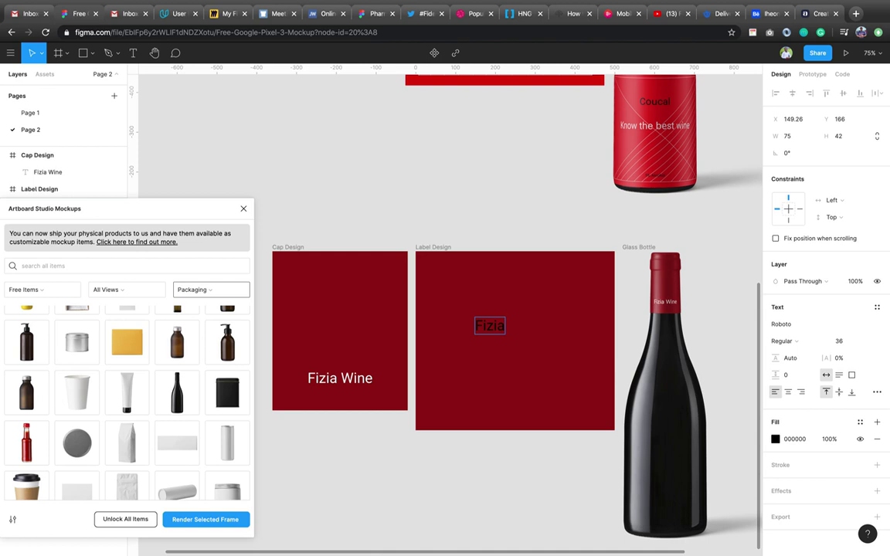
{"action": "type", "text": " Wine"}
{"action": "key", "text": "Escape"}
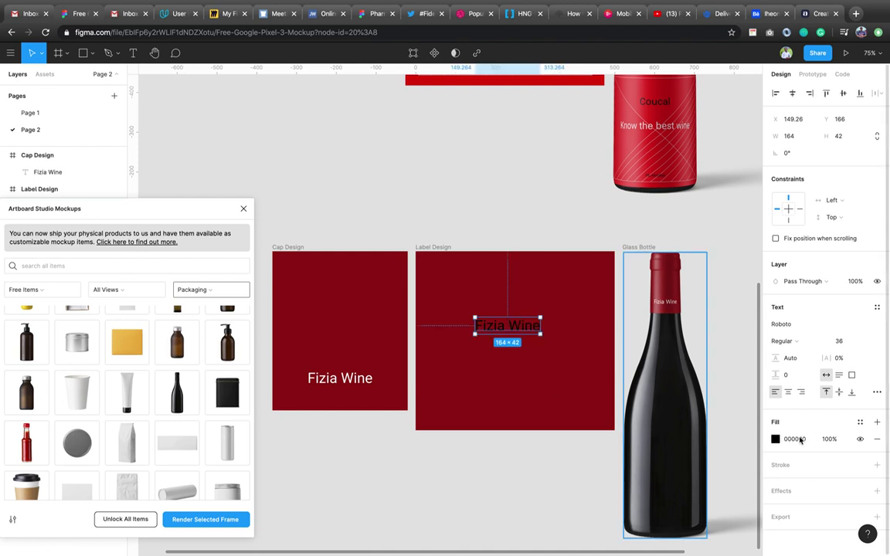
{"action": "left_click", "coordinate": [800, 441]}
{"action": "type", "text": "FFFFFF"}
{"action": "key", "text": "Return"}
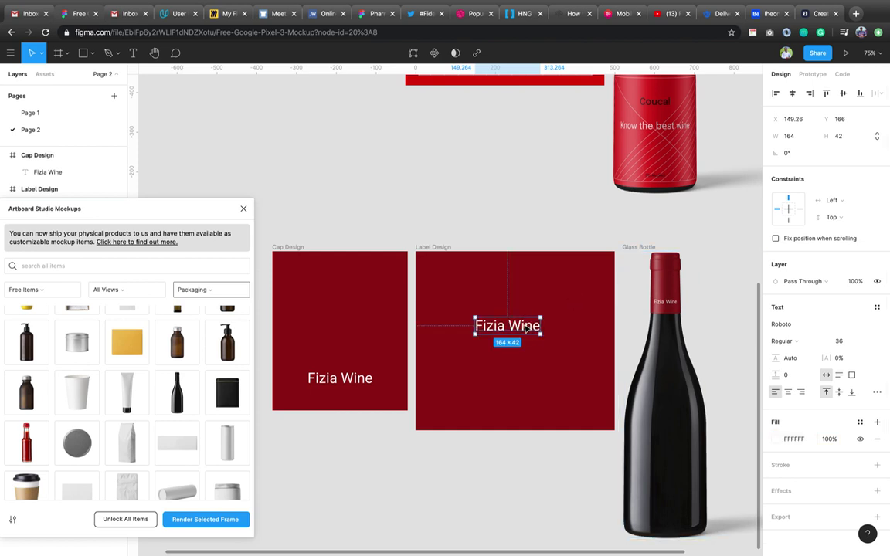
- Duplicate the Fizia Wine text below and retype it as 'Enjoyment is bound to happen'
{"action": "left_click_drag", "start_coordinate": [528, 328], "coordinate": [528, 368], "text": "alt"}
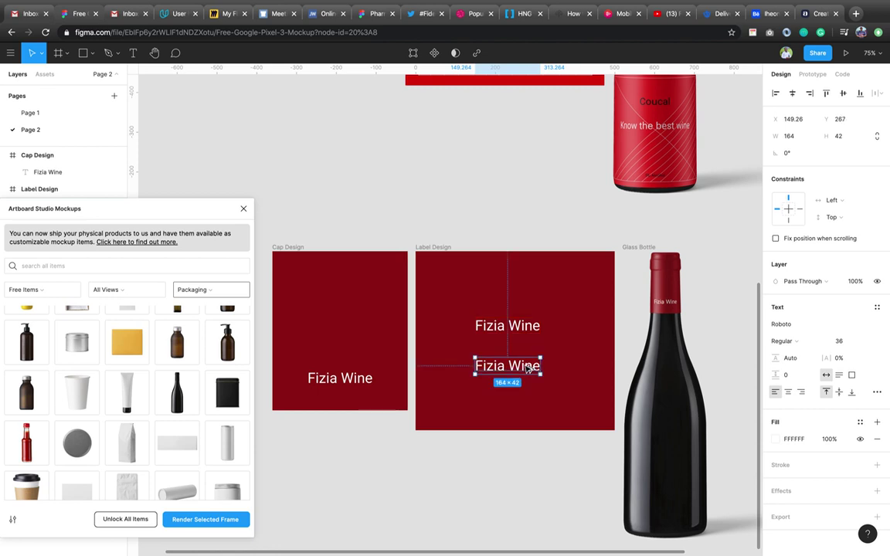
{"action": "double_click", "coordinate": [525, 367]}
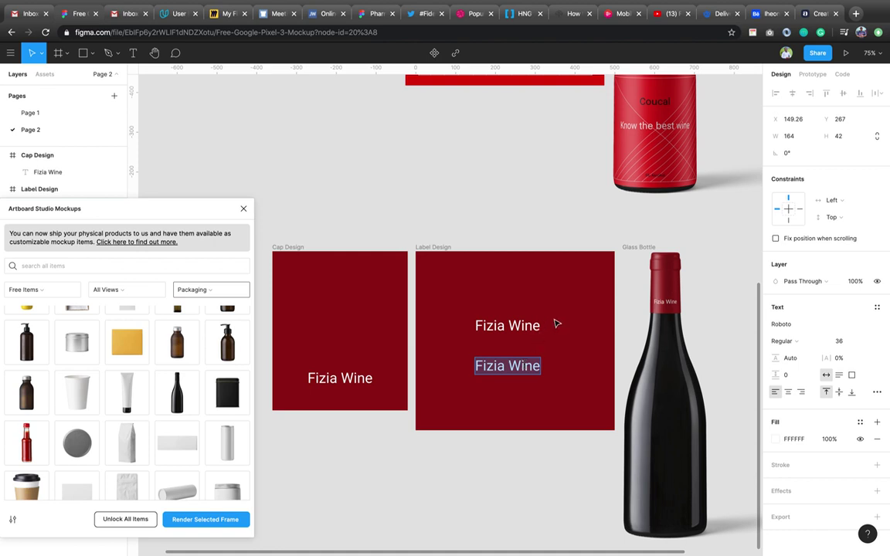
{"action": "type", "text": "No"}
{"action": "key", "text": "BackSpace"}
{"action": "key", "text": "BackSpace"}
{"action": "type", "text": "Enjoyment is bound to"}
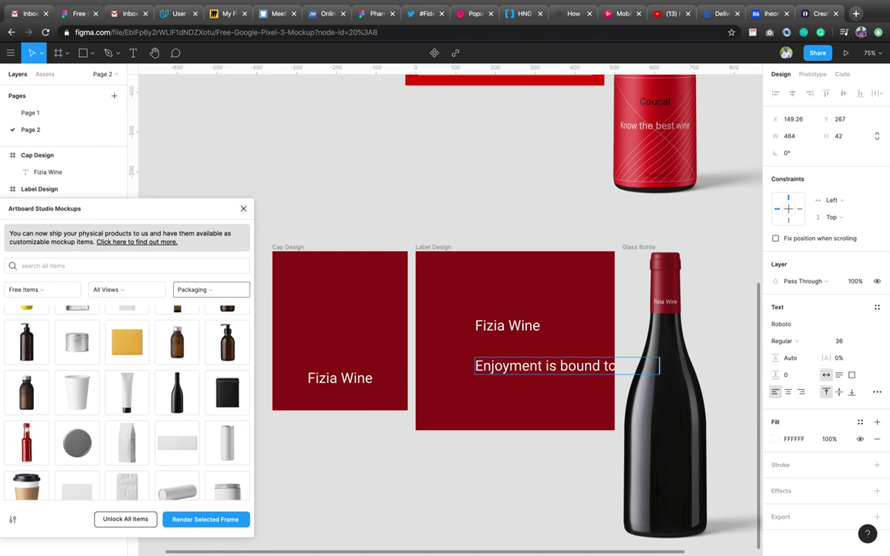
{"action": "key", "text": "Escape"}
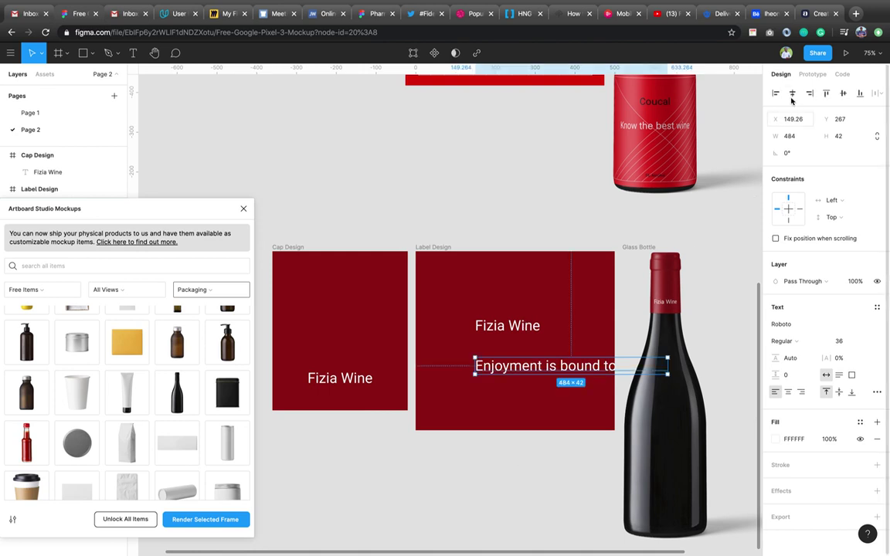
- Shrink the tagline to font size 24, centre it horizontally, and nudge it down
{"action": "left_click", "coordinate": [791, 96]}
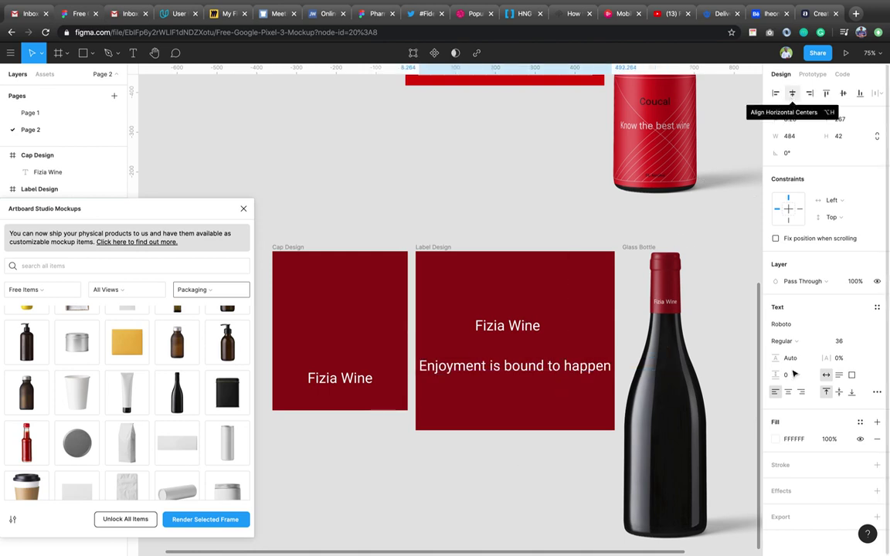
{"action": "left_click", "coordinate": [850, 341]}
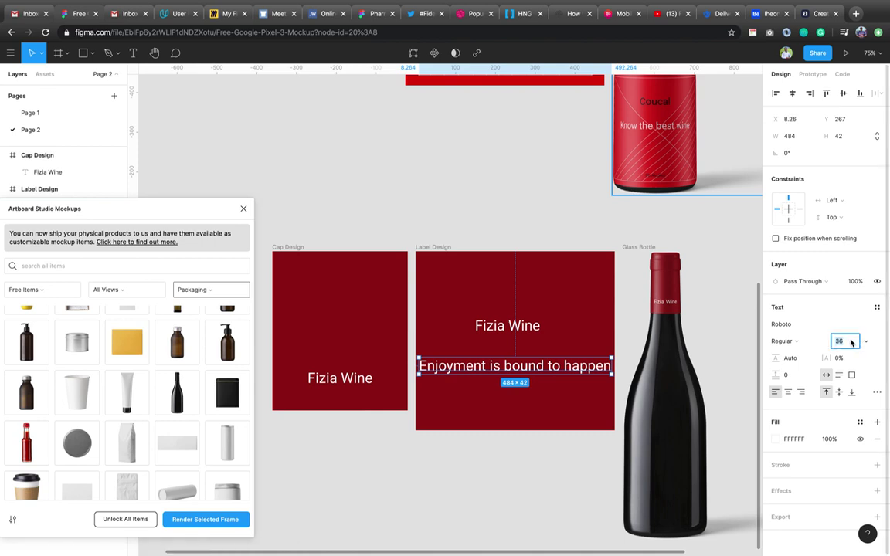
{"action": "type", "text": "24"}
{"action": "key", "text": "Return"}
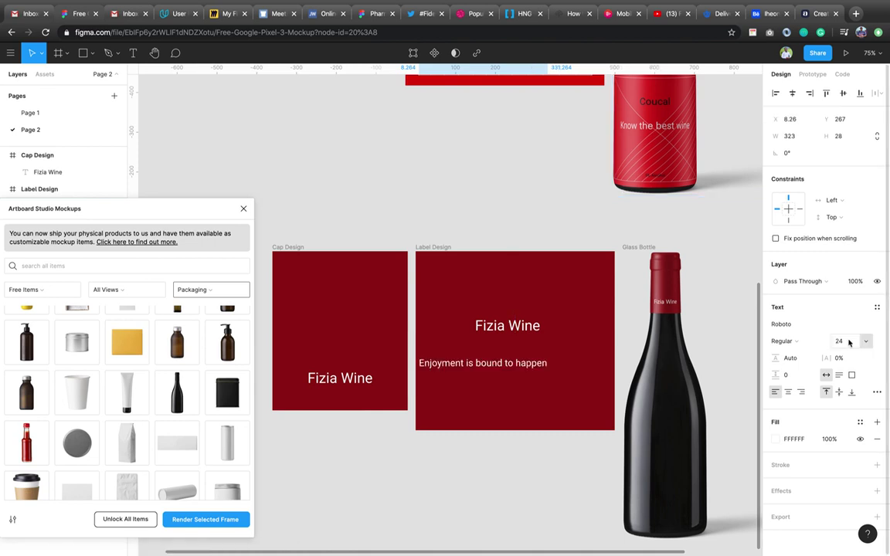
{"action": "left_click", "coordinate": [791, 93]}
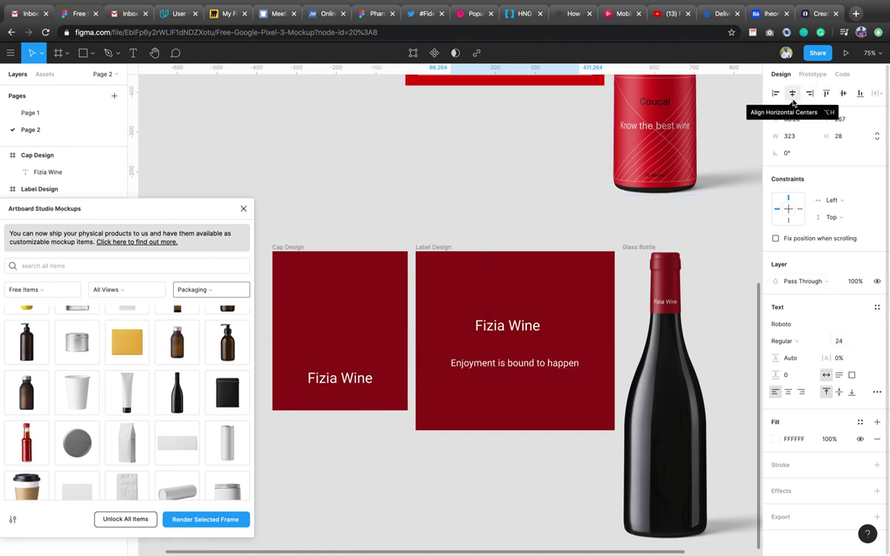
{"action": "key", "text": "shift+Down"}
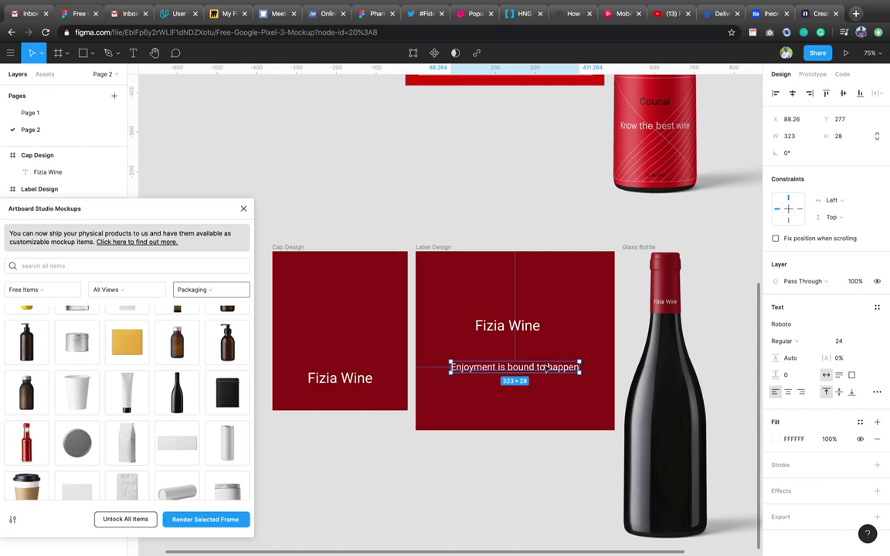
- Copy the tagline near the label bottom as centred white '5% Alcohol' text
{"action": "left_click_drag", "start_coordinate": [546, 368], "coordinate": [542, 415]}
{"action": "double_click", "coordinate": [540, 415]}
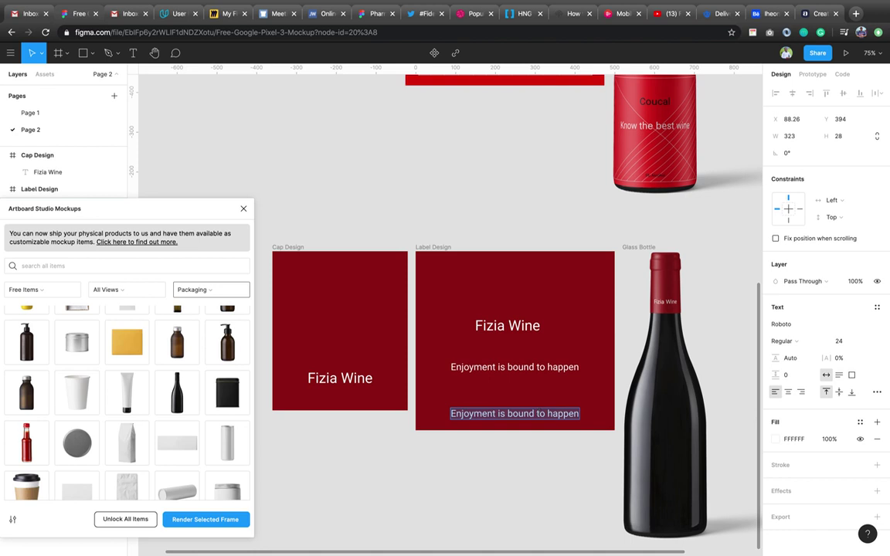
{"action": "type", "text": "5%"}
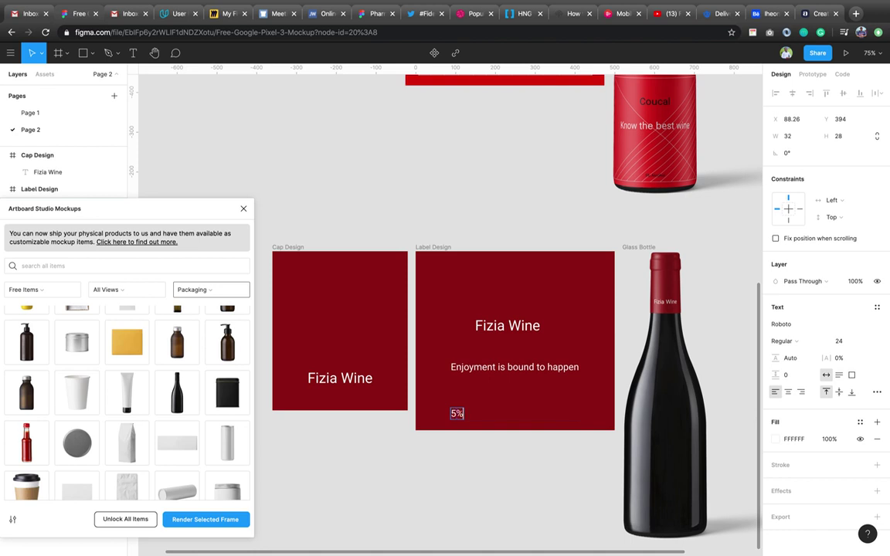
{"action": "type", "text": " Alco"}
{"action": "type", "text": "hol"}
{"action": "key", "text": "Escape"}
{"action": "left_click", "coordinate": [792, 94]}
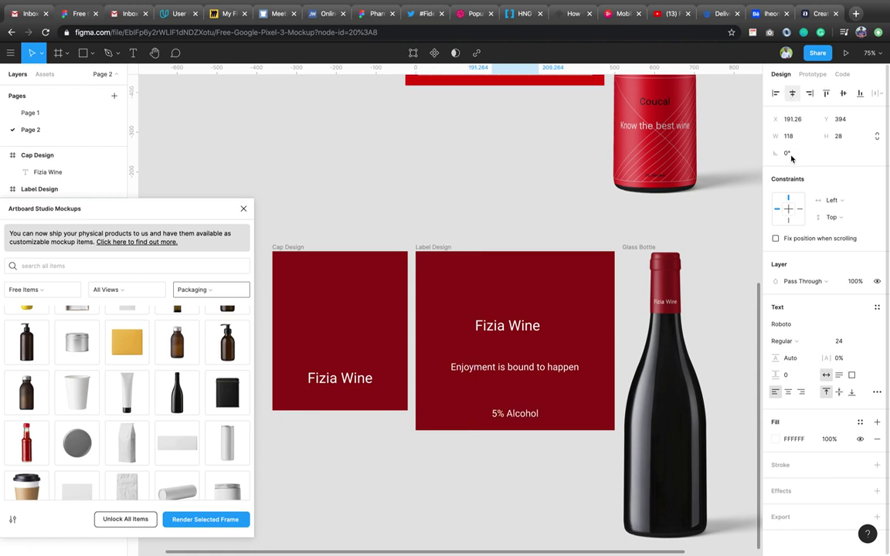
{"action": "left_click", "coordinate": [807, 438]}
{"action": "type", "text": "000000"}
{"action": "key", "text": "Return"}
{"action": "key", "text": "ctrl+z"}
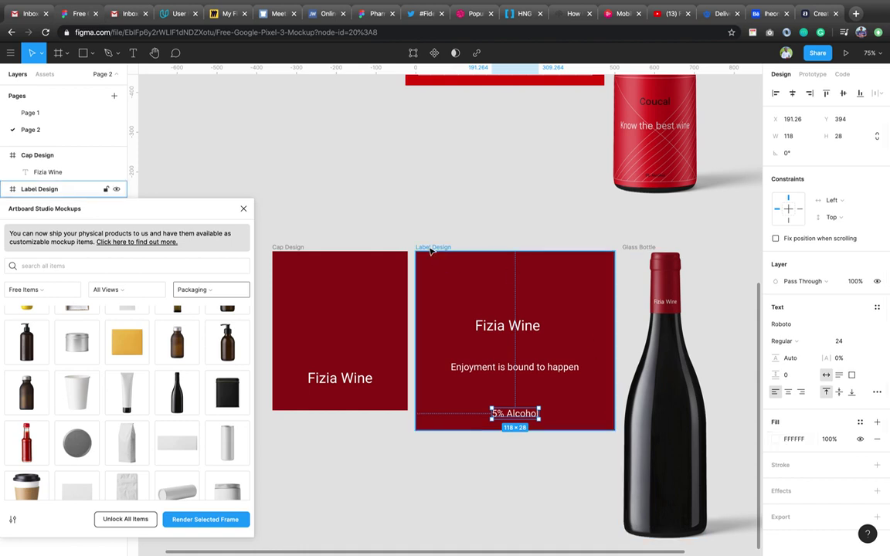
- Render the Label Design frame onto the bottle and scroll to view the finished label
{"action": "left_click", "coordinate": [431, 248]}
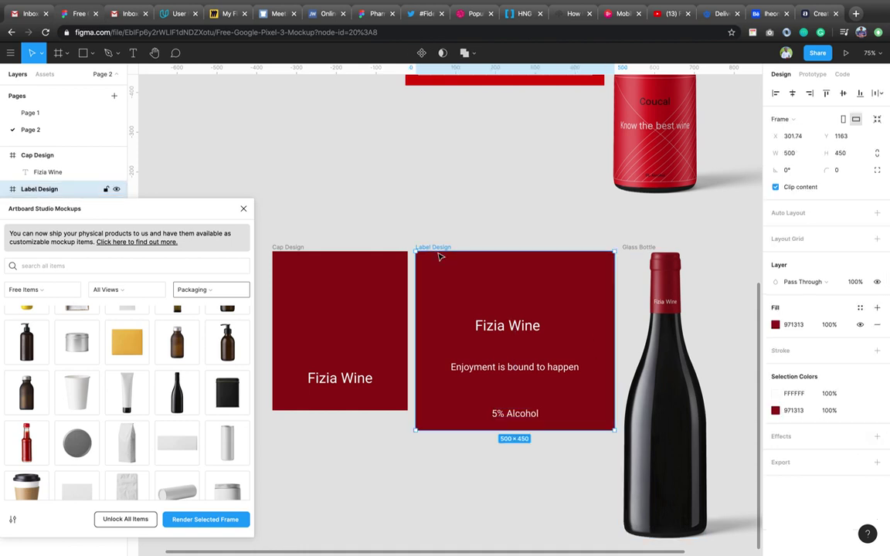
{"action": "left_click", "coordinate": [212, 524]}
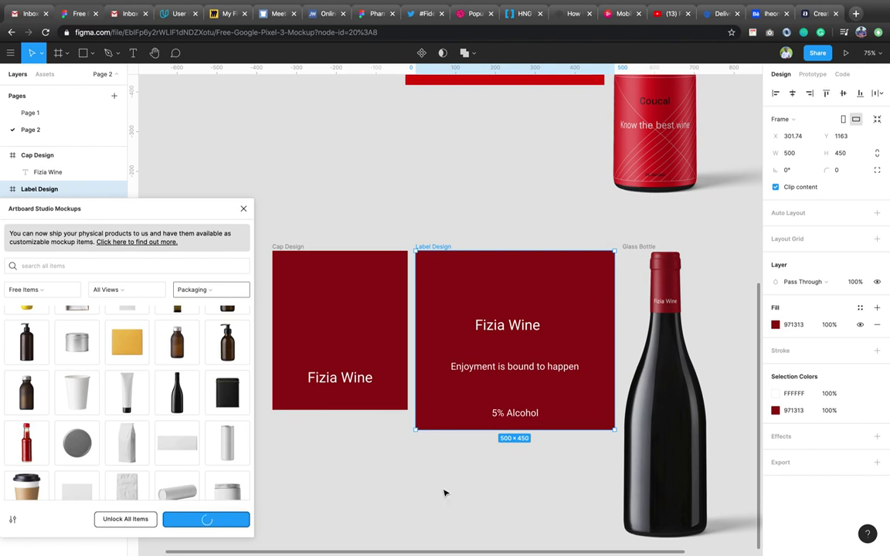
{"action": "scroll", "coordinate": [487, 498], "scroll_direction": "down", "scroll_amount": 3}
{"action": "scroll", "coordinate": [488, 498], "scroll_direction": "down", "scroll_amount": 2}
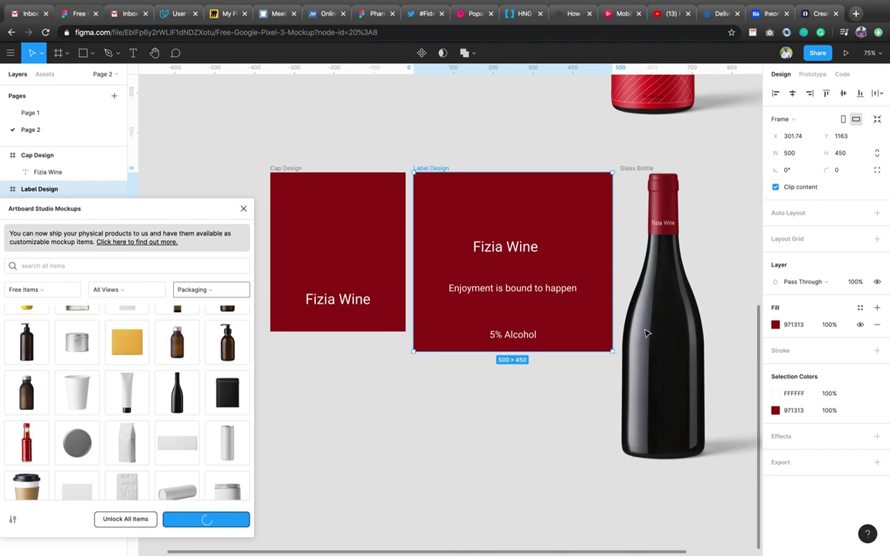
{"action": "scroll", "coordinate": [594, 411], "scroll_direction": "up", "scroll_amount": 2}
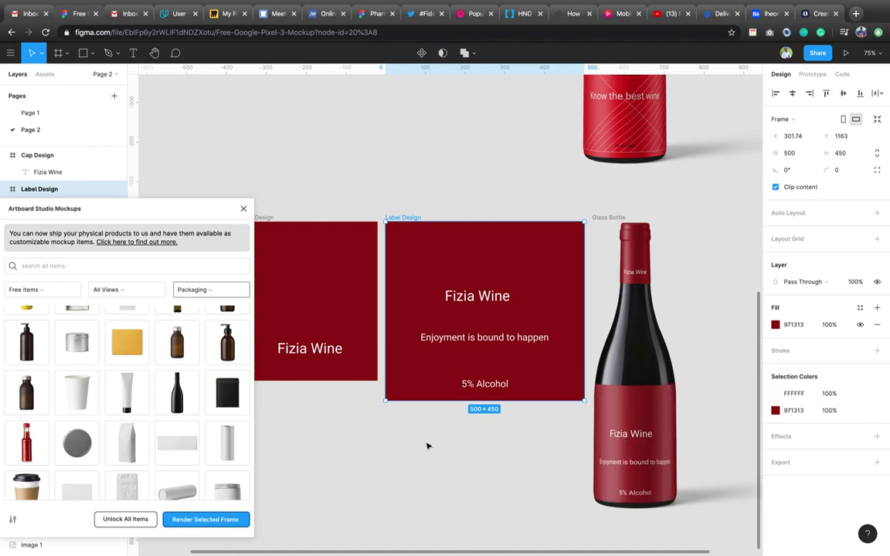
{"action": "scroll", "coordinate": [464, 417], "scroll_direction": "up", "scroll_amount": 1}
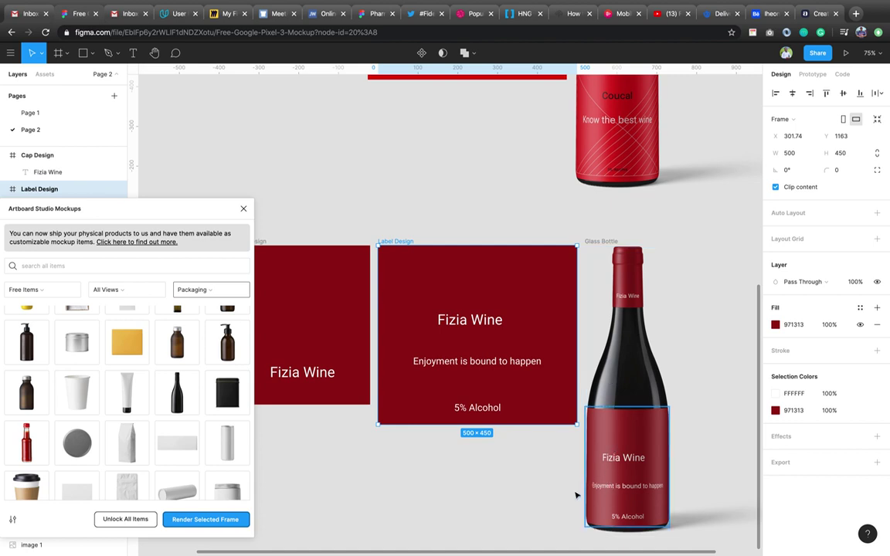
{"action": "scroll", "coordinate": [464, 305], "scroll_direction": "up", "scroll_amount": 1}
{"action": "scroll", "coordinate": [462, 304], "scroll_direction": "up", "scroll_amount": 2}
{"action": "scroll", "coordinate": [462, 302], "scroll_direction": "up", "scroll_amount": 2}
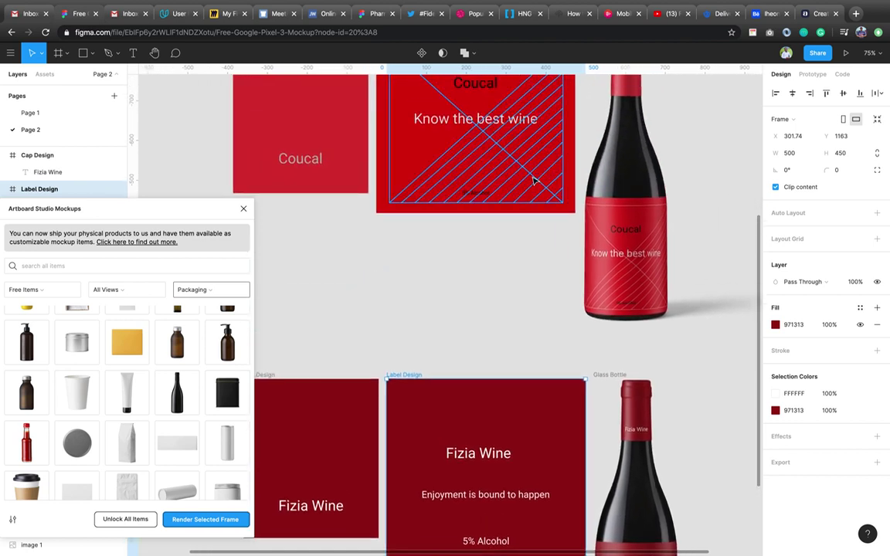
- Paste the Coucal label's diagonal-line pattern into the Fizia Wine Label Design frame
{"action": "left_click", "coordinate": [533, 180]}
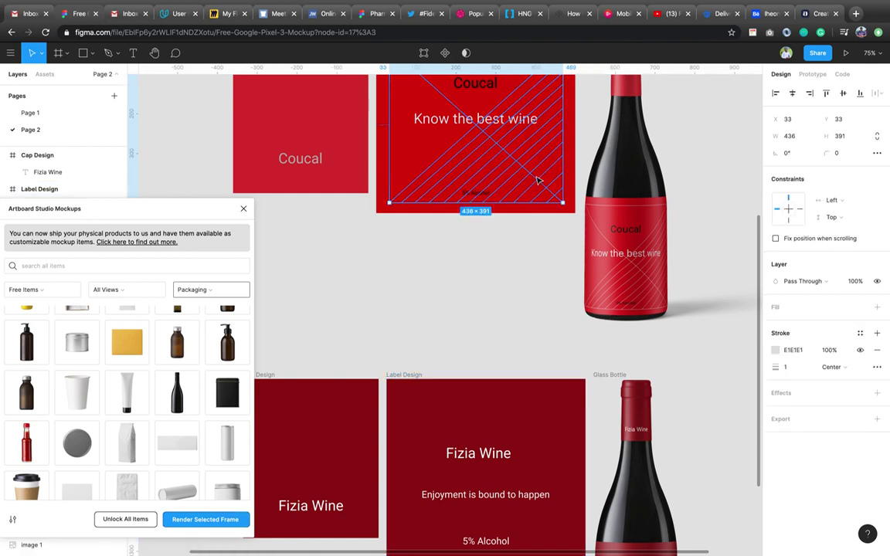
{"action": "left_click", "coordinate": [398, 375]}
{"action": "scroll", "coordinate": [399, 379], "scroll_direction": "down", "scroll_amount": 3}
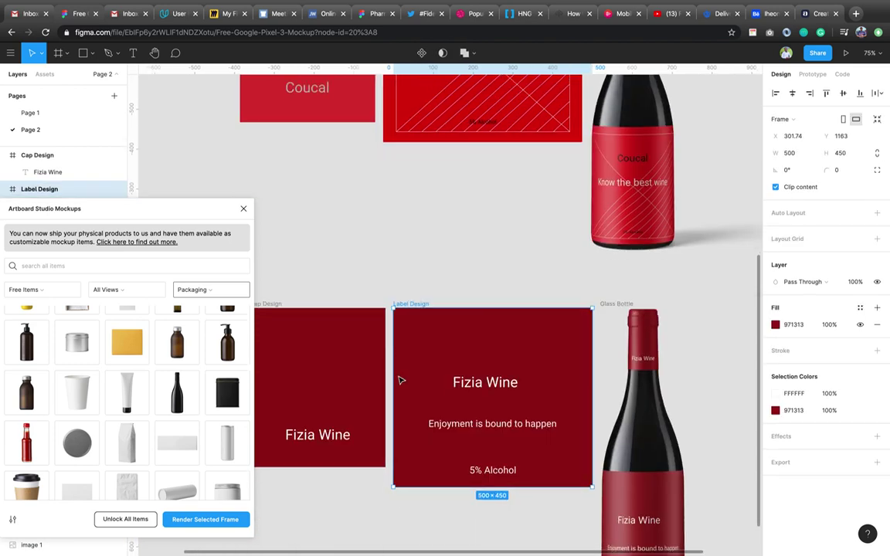
{"action": "key", "text": "ctrl+v"}
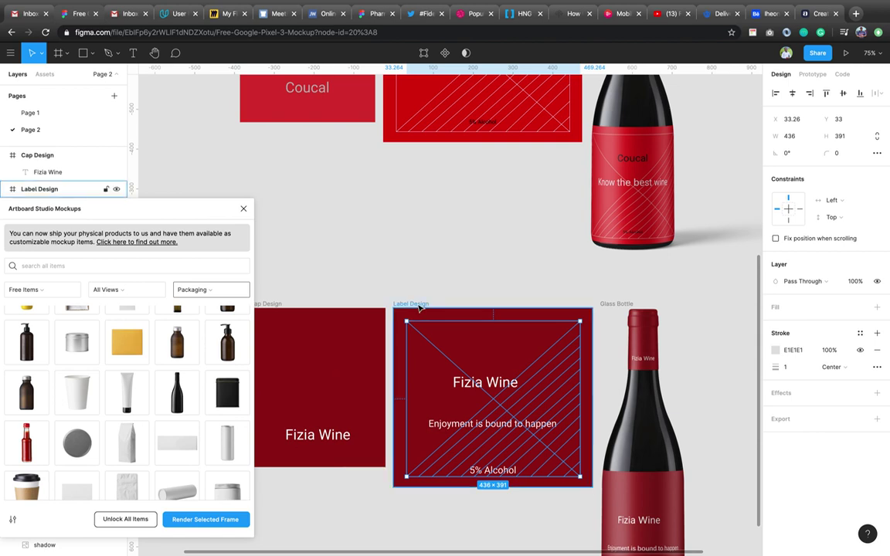
{"action": "key", "text": "Escape"}
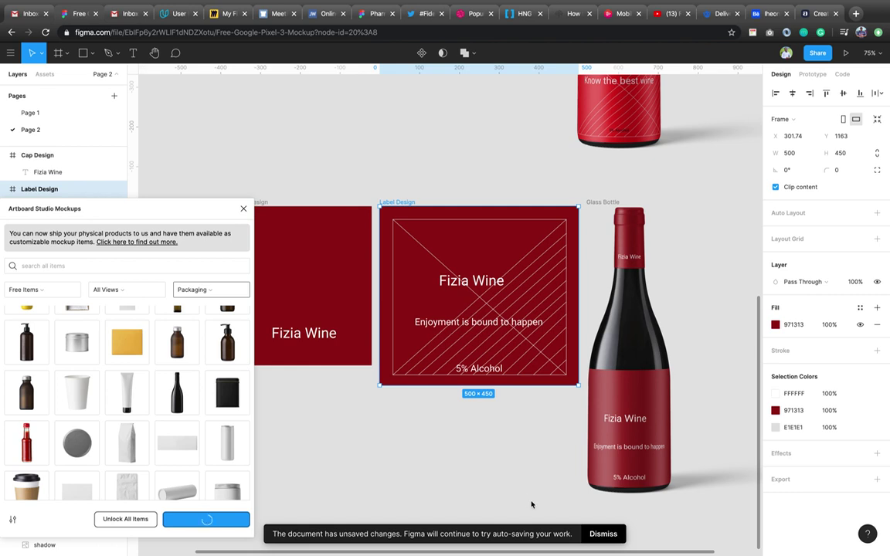
- Dismiss the unsaved-changes notice, inspect the patterned bottle label, then close the Artboard Studio Mockups panel
{"action": "left_click", "coordinate": [604, 534]}
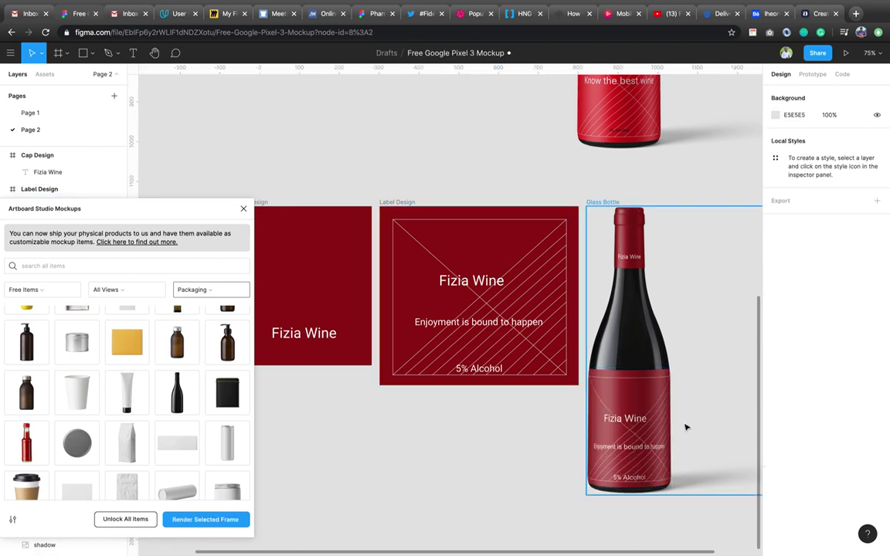
{"action": "scroll", "coordinate": [695, 429], "scroll_direction": "up", "scroll_amount": 5}
{"action": "scroll", "coordinate": [686, 428], "scroll_direction": "up", "scroll_amount": 5}
{"action": "scroll", "coordinate": [686, 427], "scroll_direction": "down", "scroll_amount": 3}
{"action": "scroll", "coordinate": [686, 427], "scroll_direction": "down", "scroll_amount": 3}
{"action": "scroll", "coordinate": [686, 427], "scroll_direction": "down", "scroll_amount": 3}
{"action": "scroll", "coordinate": [686, 427], "scroll_direction": "down", "scroll_amount": 3}
{"action": "scroll", "coordinate": [686, 427], "scroll_direction": "down", "scroll_amount": 2}
{"action": "scroll", "coordinate": [686, 427], "scroll_direction": "down", "scroll_amount": 1}
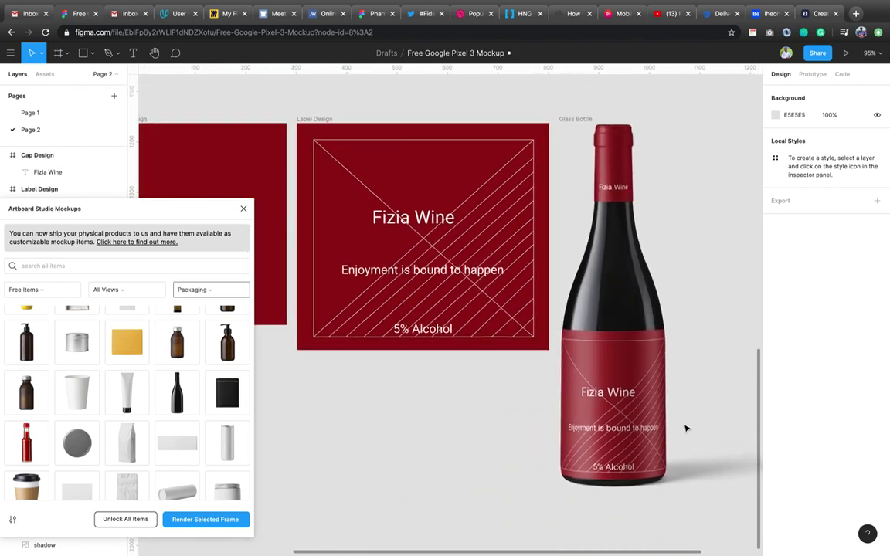
{"action": "scroll", "coordinate": [685, 427], "scroll_direction": "down", "scroll_amount": 1}
{"action": "scroll", "coordinate": [686, 427], "scroll_direction": "down", "scroll_amount": 1}
{"action": "scroll", "coordinate": [686, 427], "scroll_direction": "down", "scroll_amount": 1}
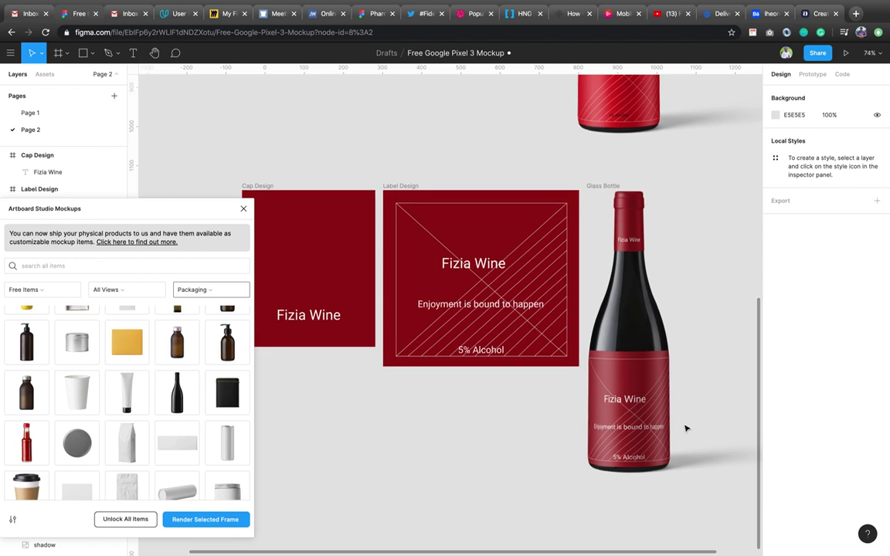
{"action": "scroll", "coordinate": [686, 428], "scroll_direction": "down", "scroll_amount": 1}
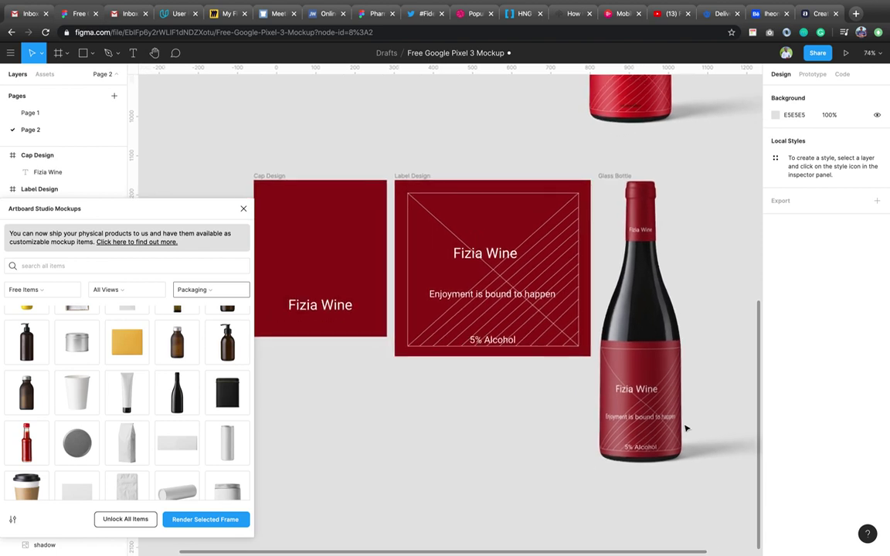
{"action": "left_click", "coordinate": [243, 209]}
{"action": "mouse_move", "coordinate": [769, 4]}
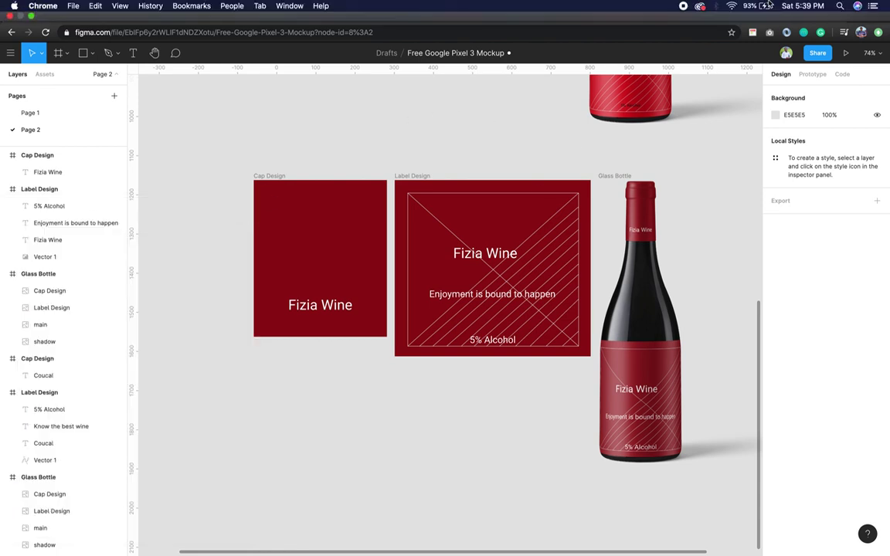